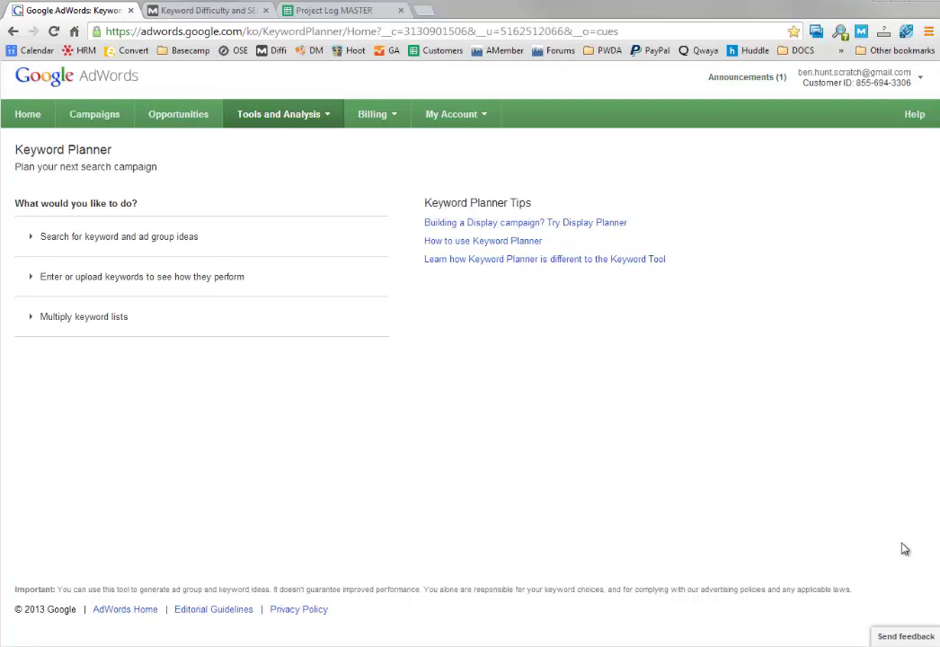
Search for keyword and ad group ideas for "conversion consultant" and show the keyword ideas
left_click(305, 118)
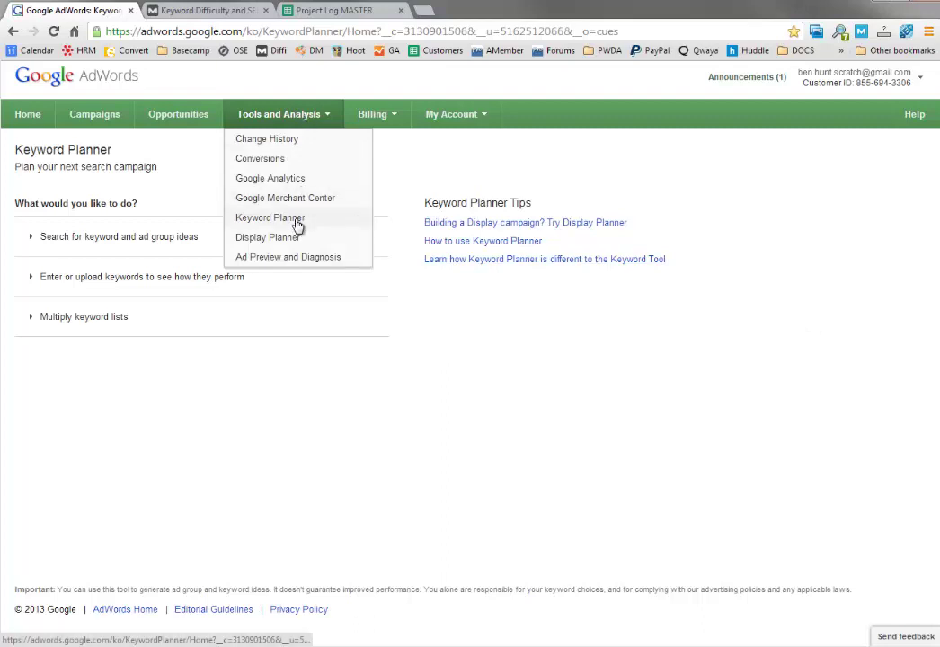
left_click(548, 381)
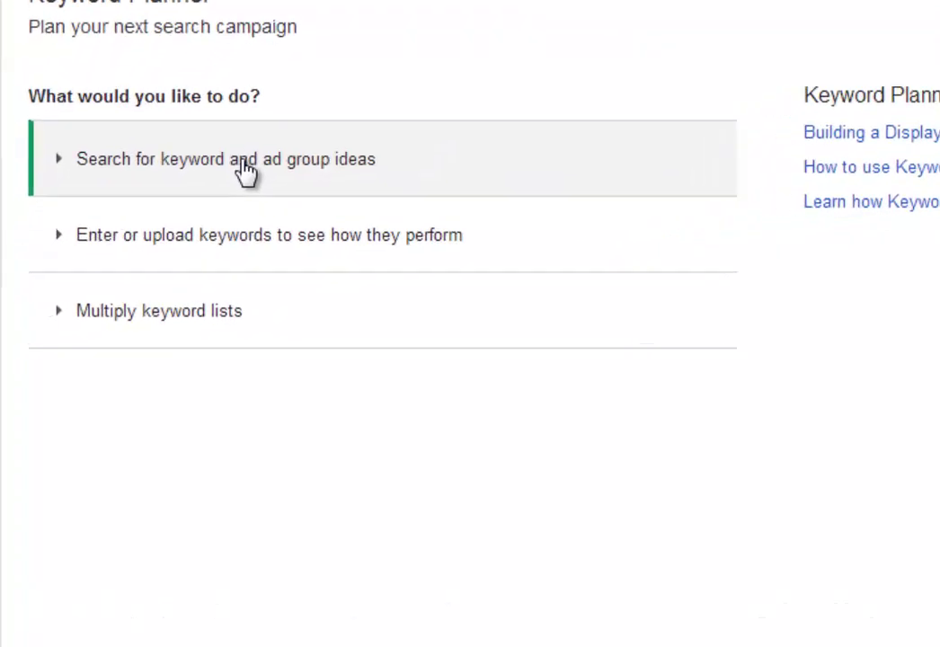
left_click(206, 173)
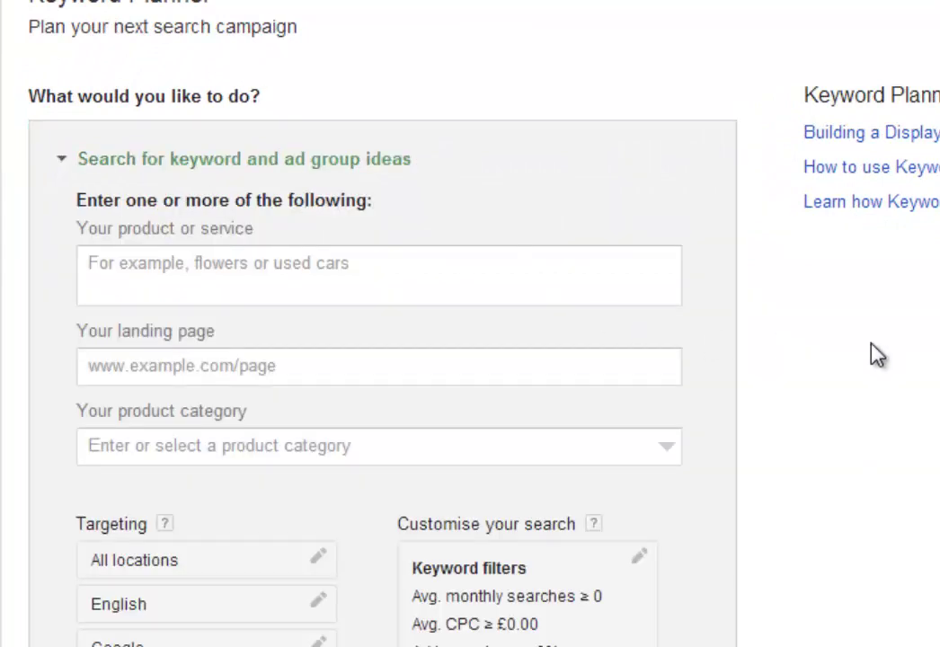
left_click(545, 297)
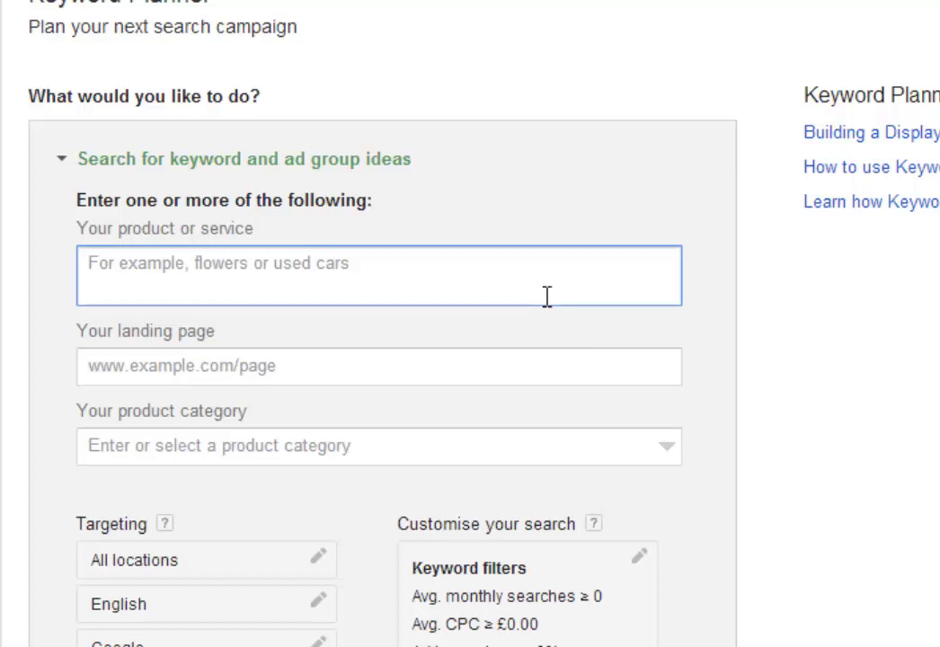
type("conversion ")
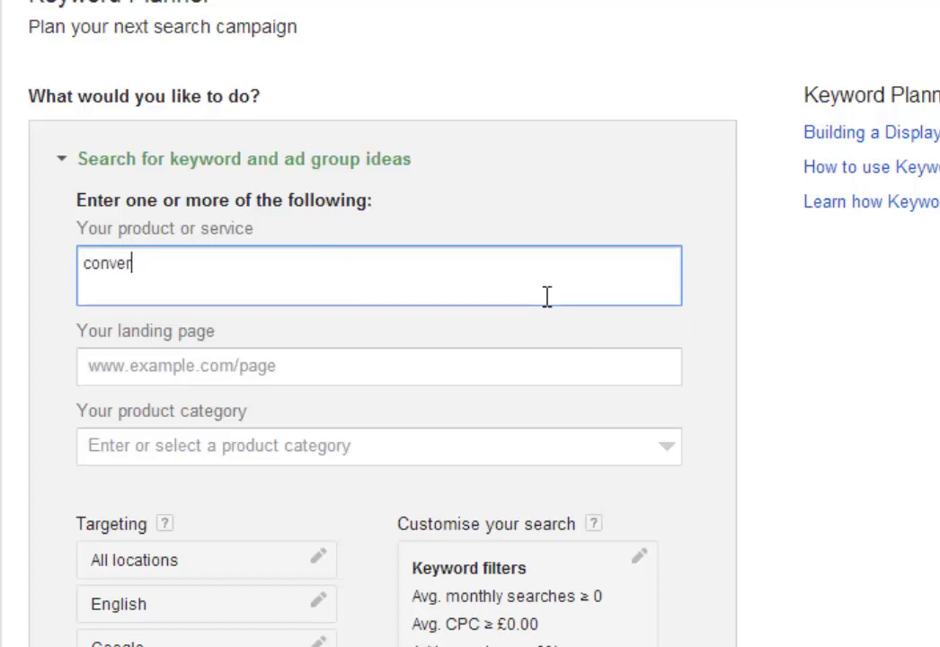
type("consultant")
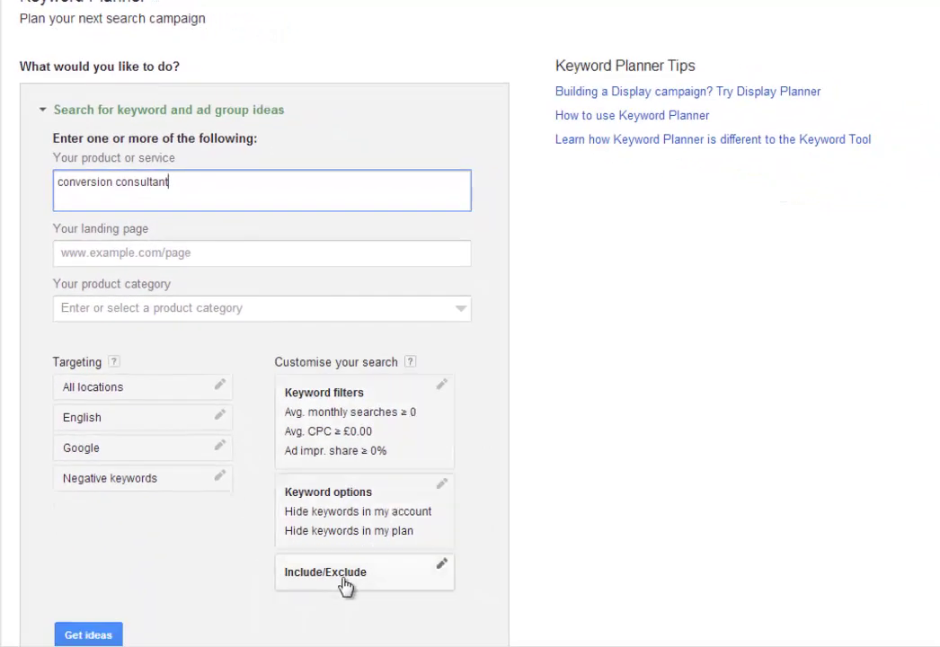
left_click(90, 634)
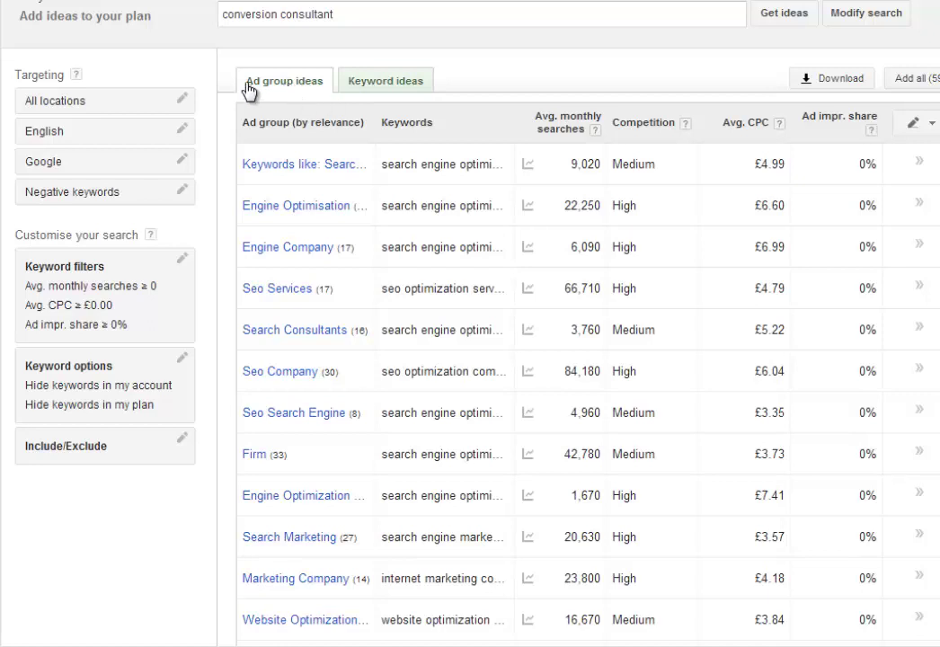
left_click(385, 83)
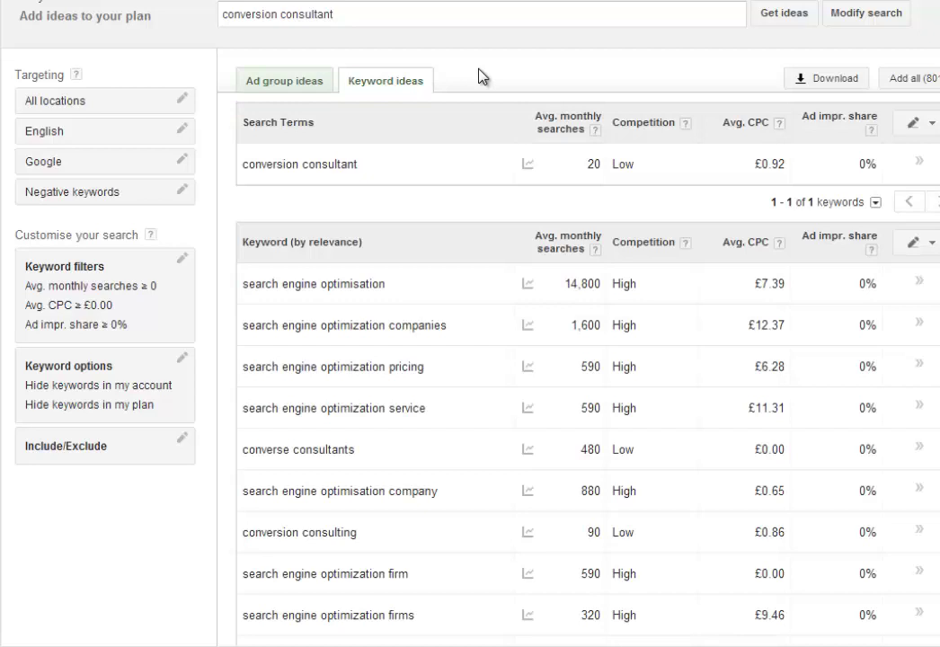
Examine the explanation of average monthly searches and the 12-month search trends of the listed keywords
left_click(164, 202)
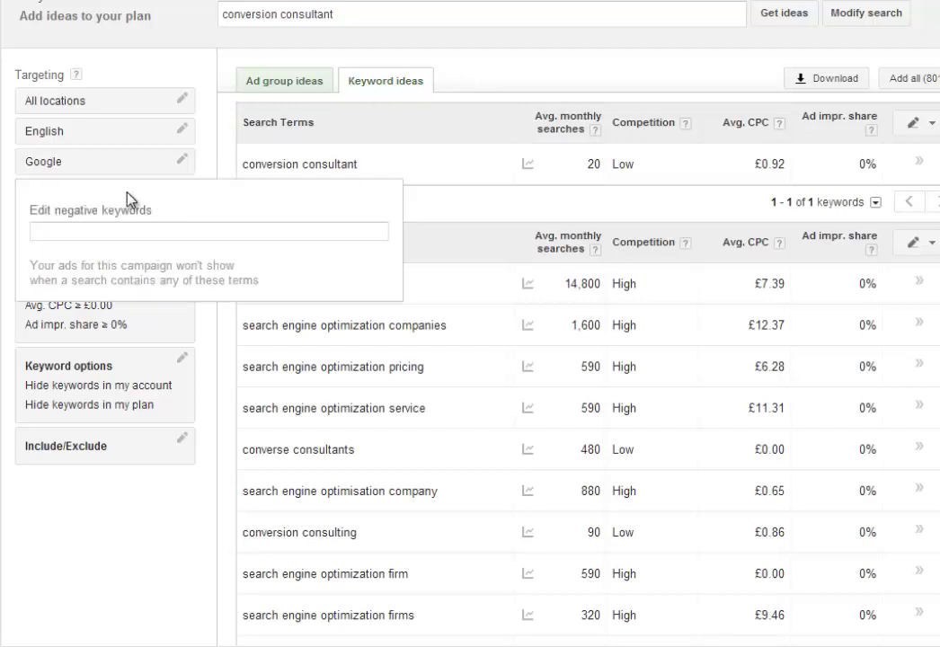
left_click(187, 54)
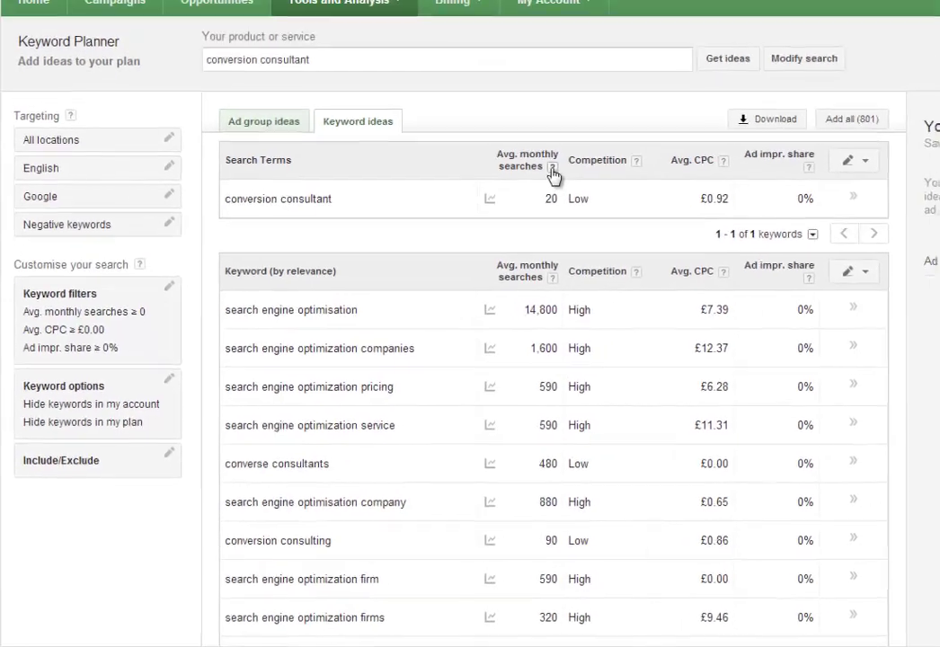
left_click(594, 130)
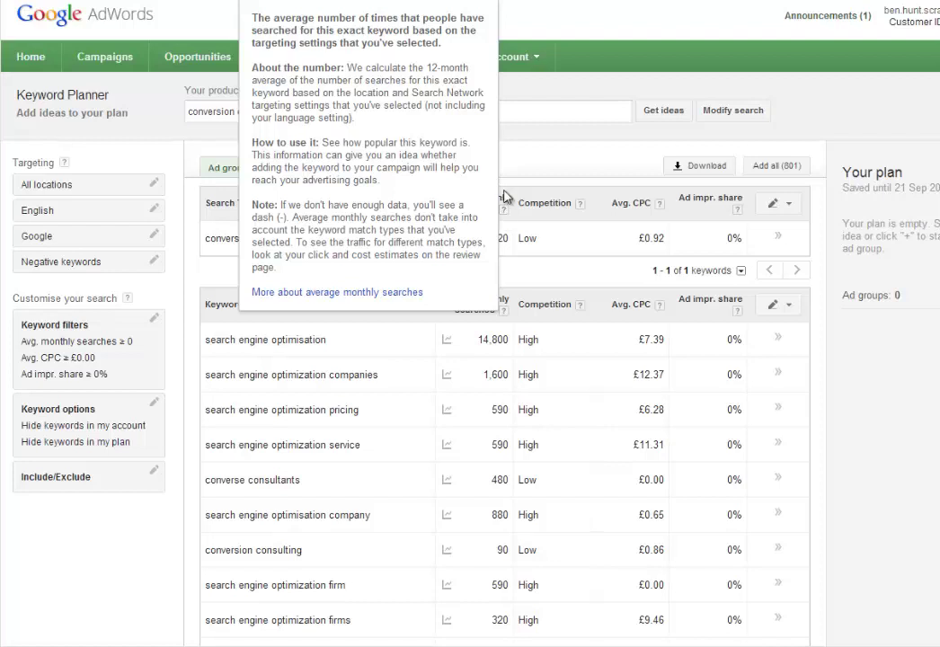
left_click(541, 153)
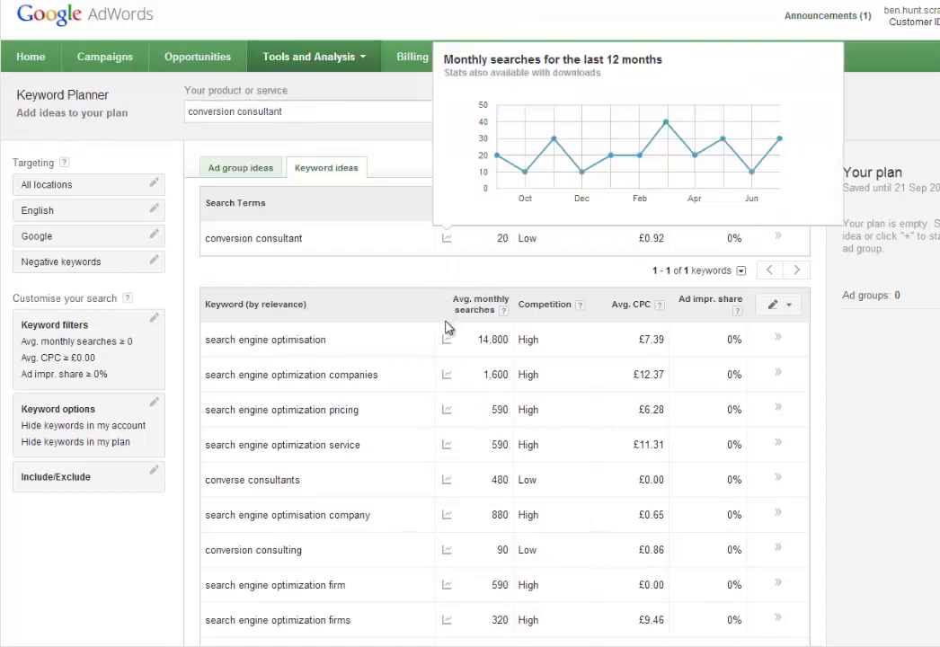
mouse_move(447, 341)
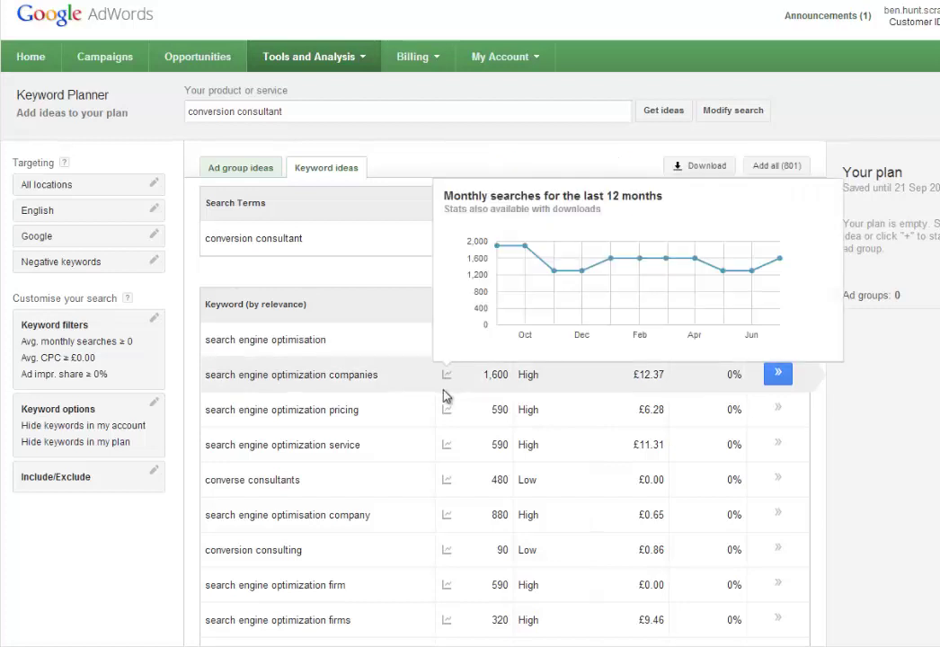
mouse_move(449, 416)
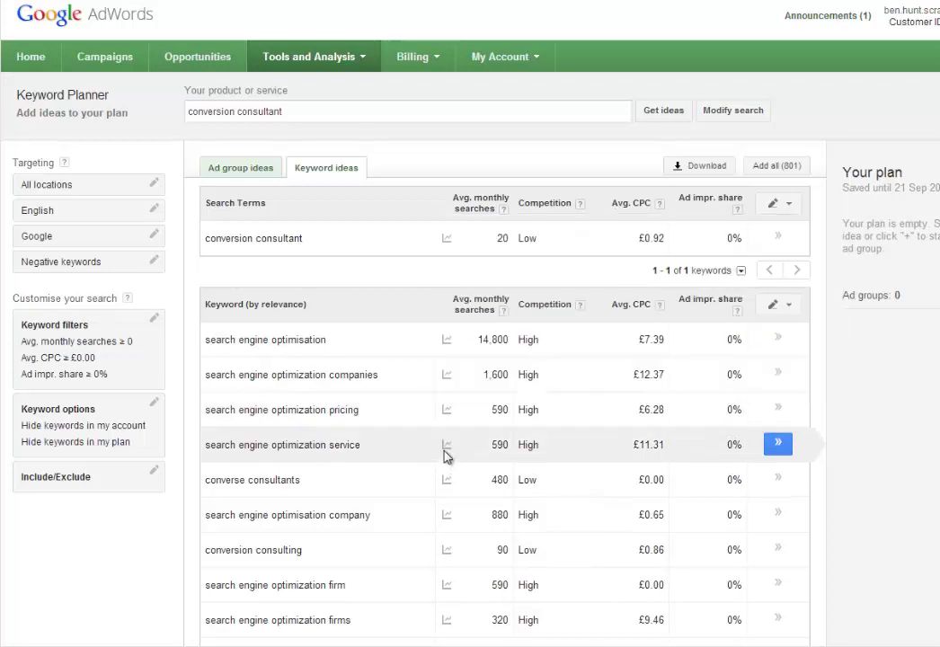
mouse_move(448, 450)
mouse_move(450, 485)
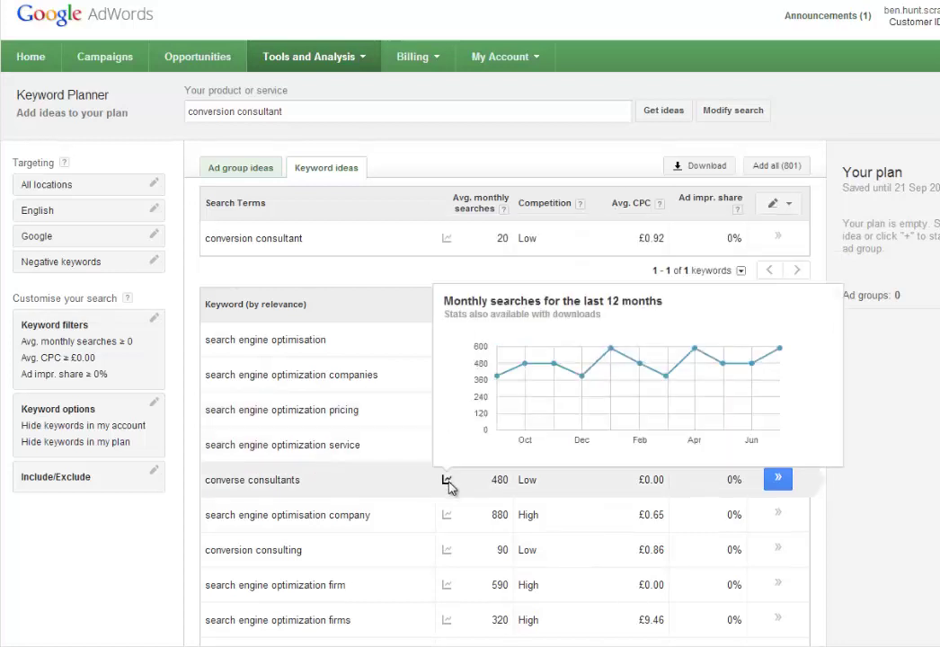
mouse_move(446, 515)
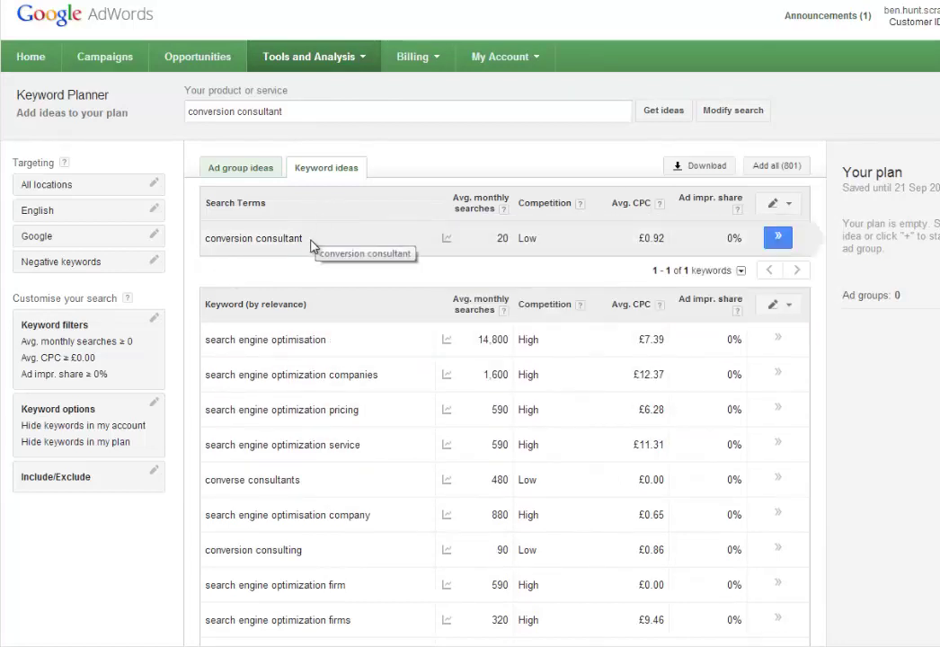
Copy the search term "conversion consultant" from the keyword ideas results
left_click_drag(307, 239, 205, 247)
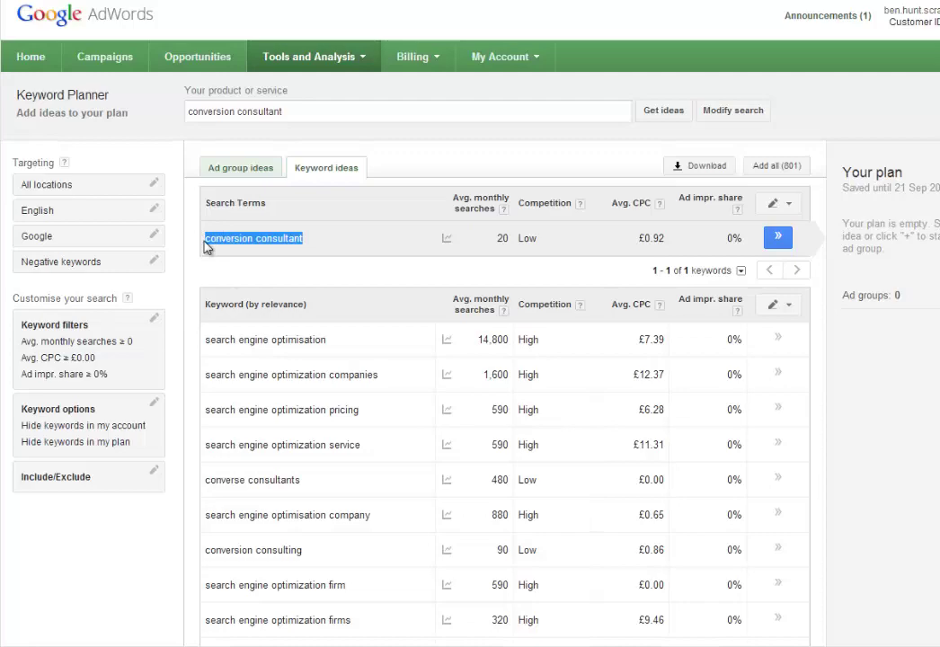
right_click(206, 245)
left_click(238, 252)
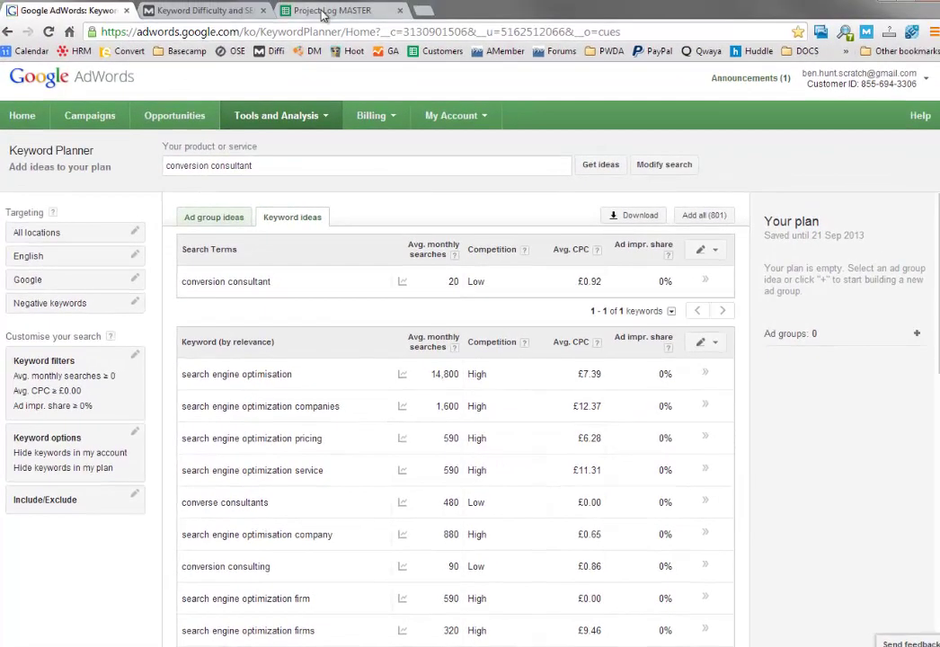
Switch to the Project Log MASTER spreadsheet and make a copy of it named "Project Log KWR Update"
left_click(328, 11)
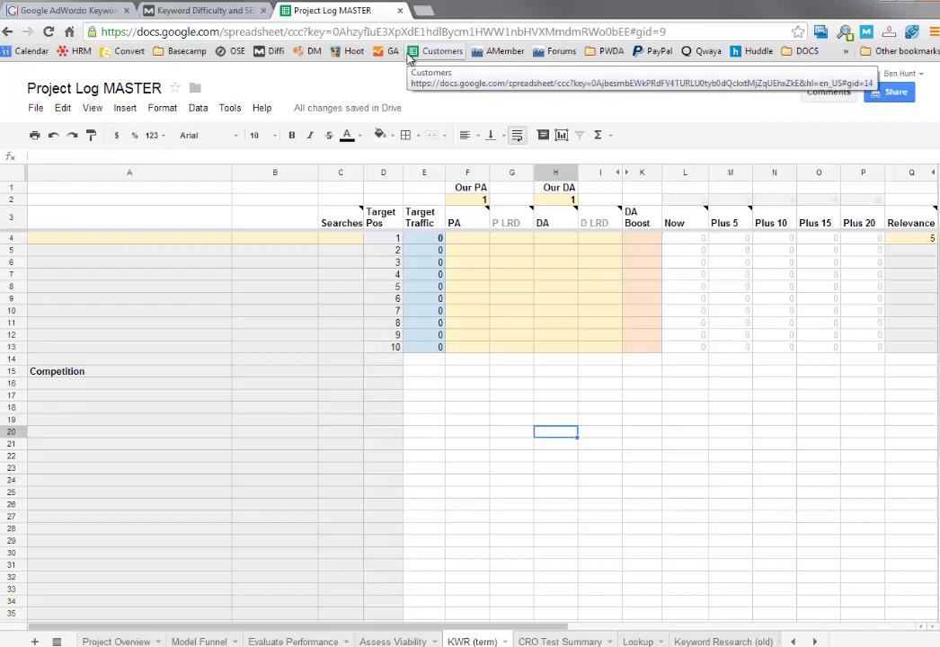
left_click(36, 109)
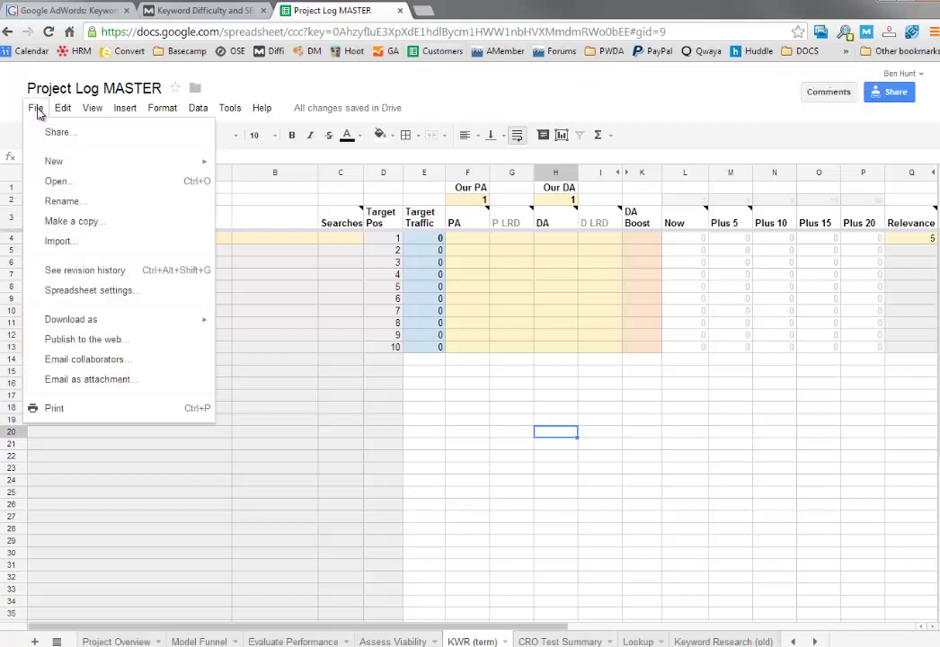
left_click(71, 221)
left_click(430, 344)
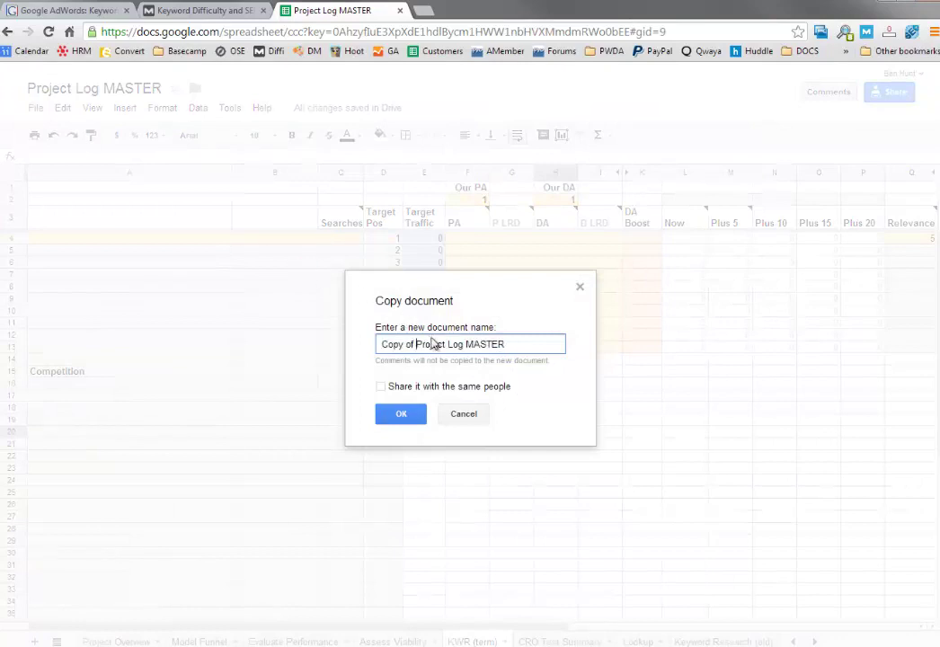
key("ctrl+shift+Left")
key("ctrl+shift+Left")
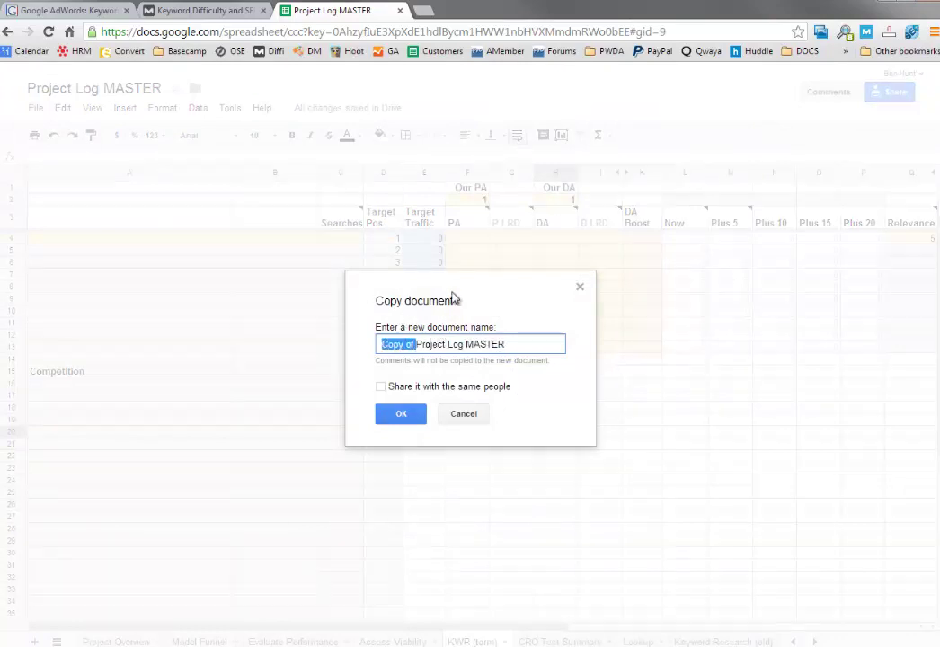
key("BackSpace")
key("End")
key("ctrl+shift+Left")
type("KWR Updated")
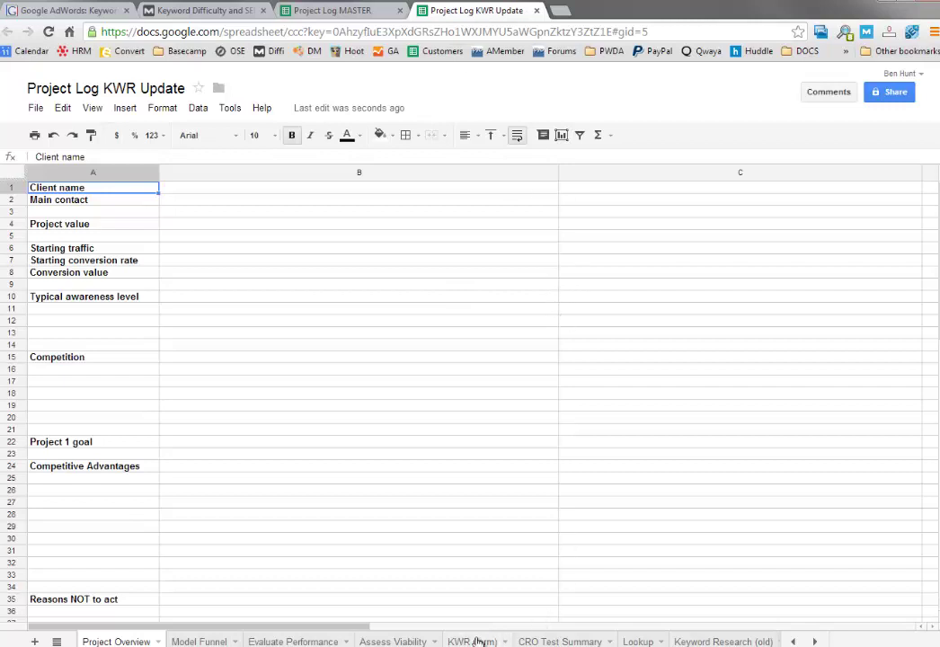
Delete the "Keyword Research (old)" sheet from the copied spreadsheet
left_click(723, 641)
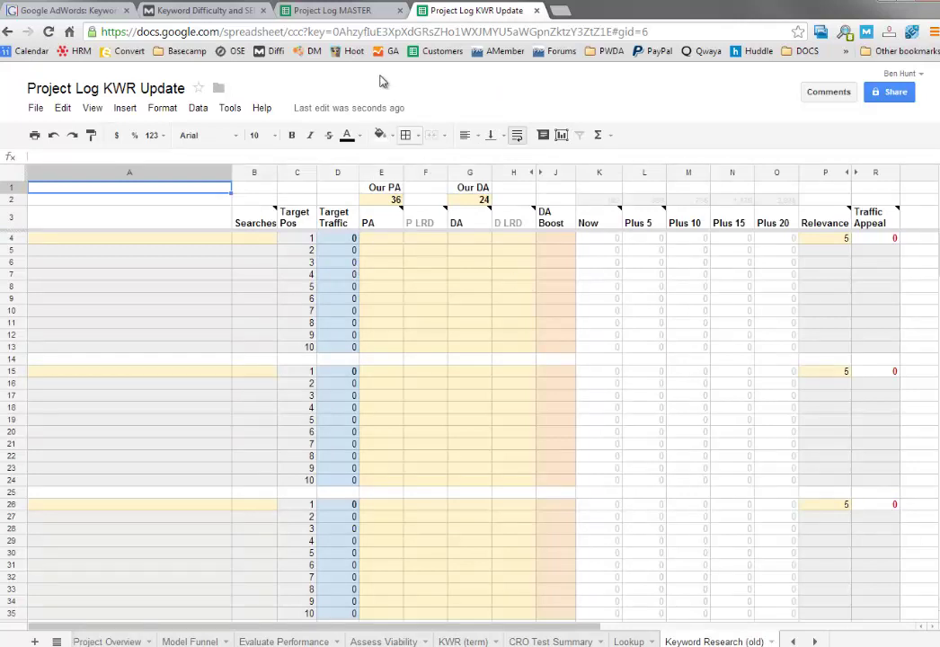
left_click(770, 640)
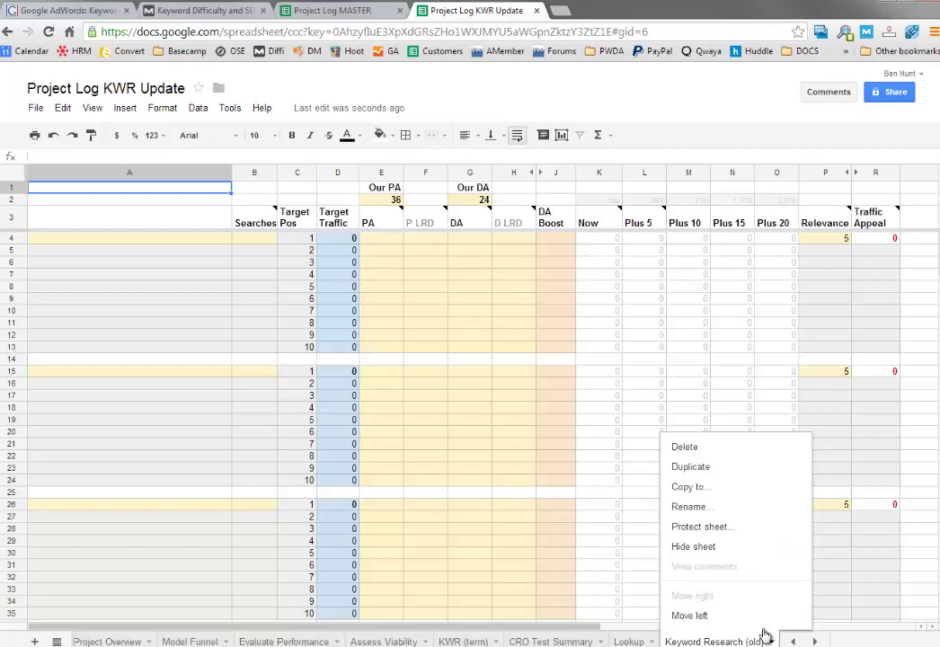
left_click(697, 447)
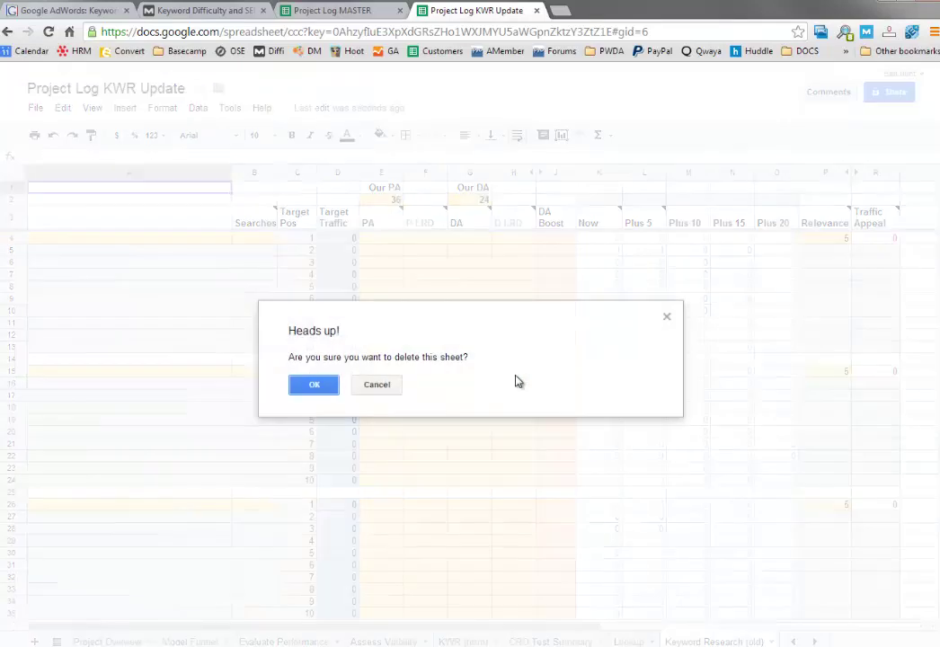
left_click(314, 384)
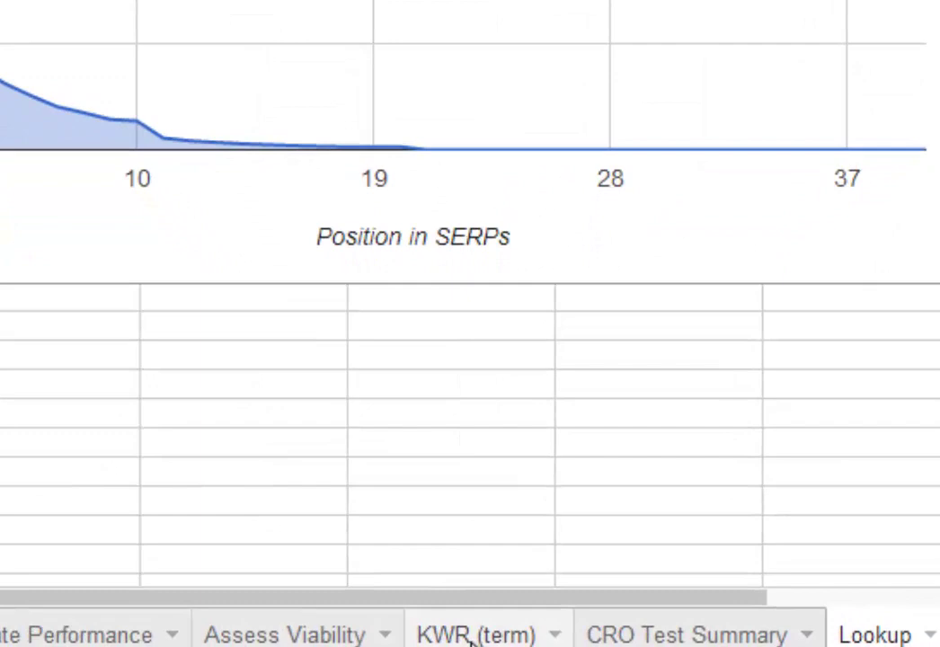
Duplicate the "KWR (term)" sheet and rename the duplicate "KWR (conversion consultant)"
left_click(473, 634)
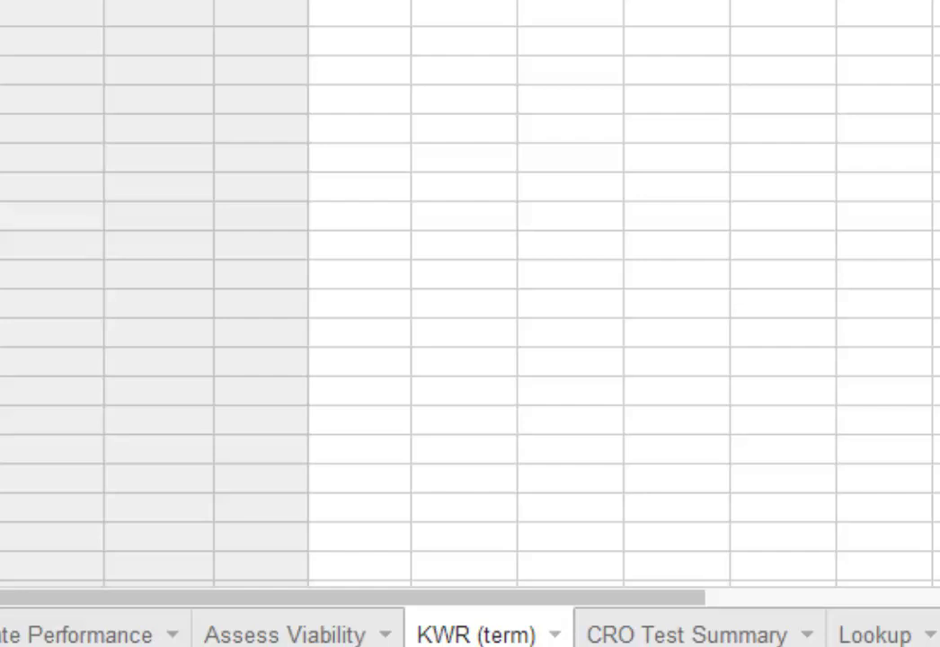
left_click(557, 636)
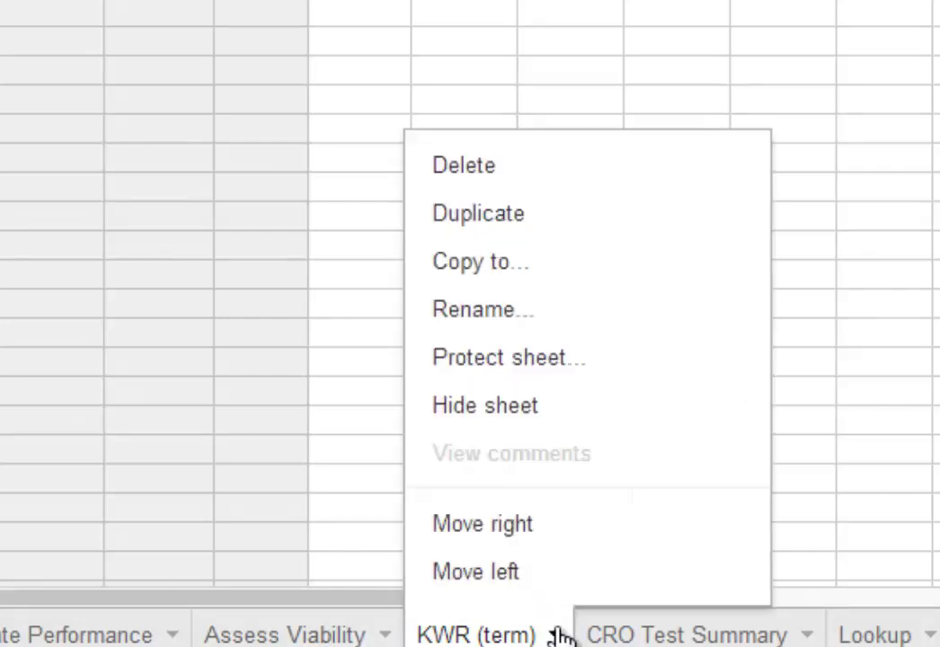
left_click(529, 221)
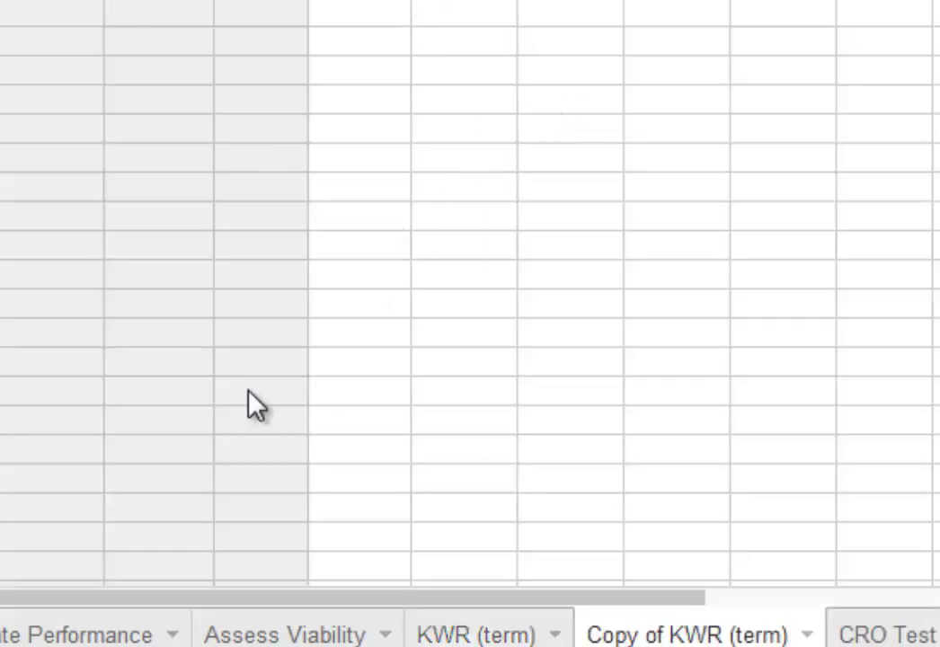
left_click(805, 634)
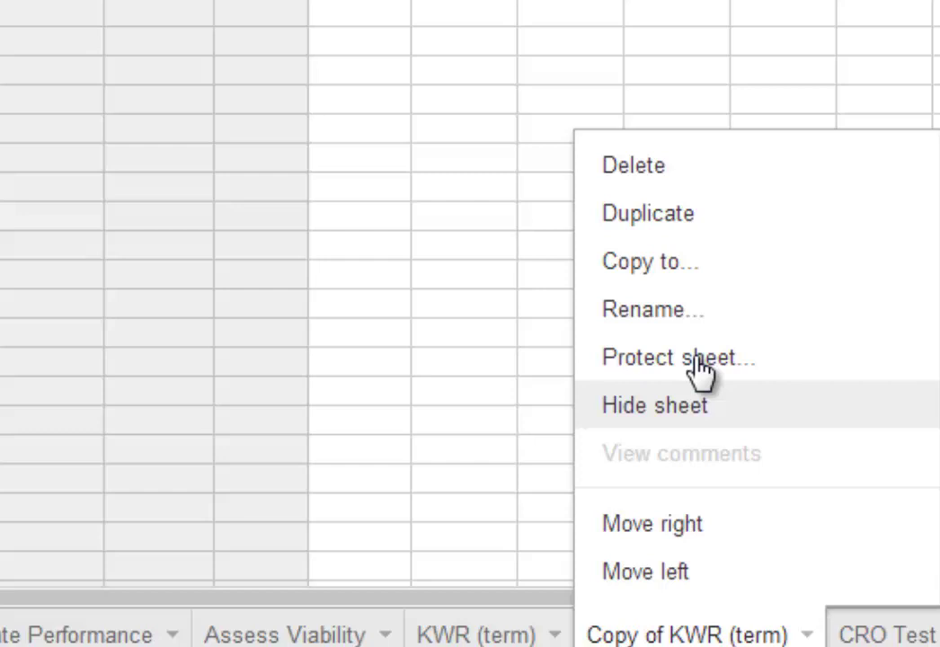
left_click(680, 323)
type("KWR ")
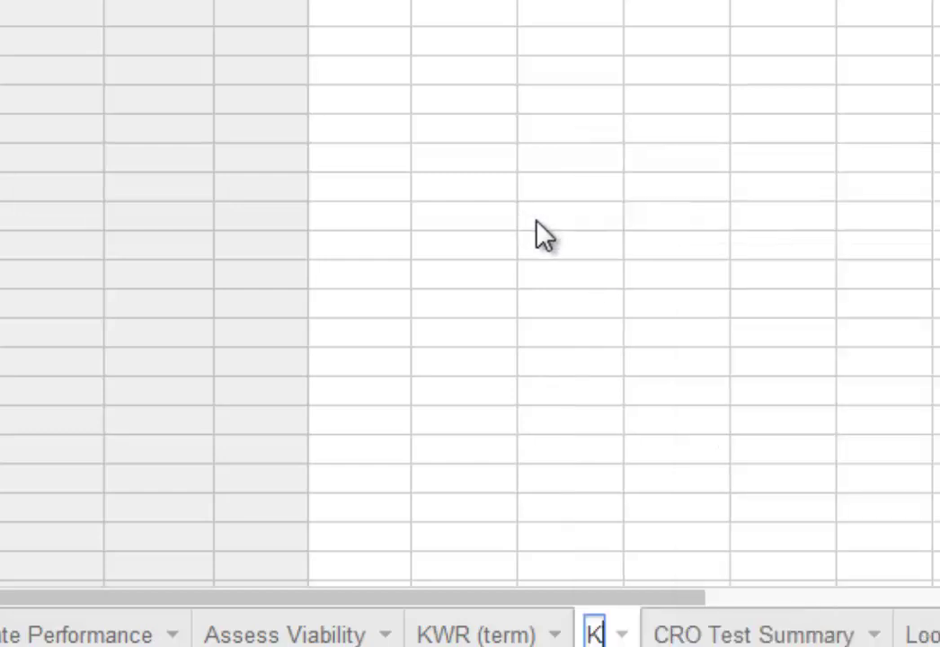
type("(conversion consultant)")
key("Return")
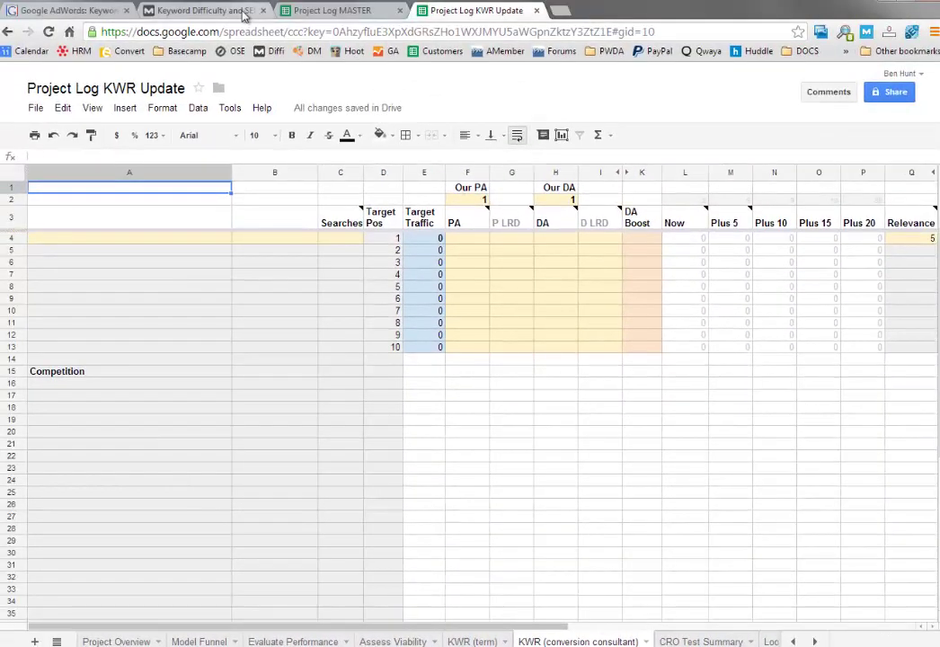
Switch to Moz's Keyword Difficulty tool and check the difficulty of "conversion consultant" on Google United States
left_click(215, 11)
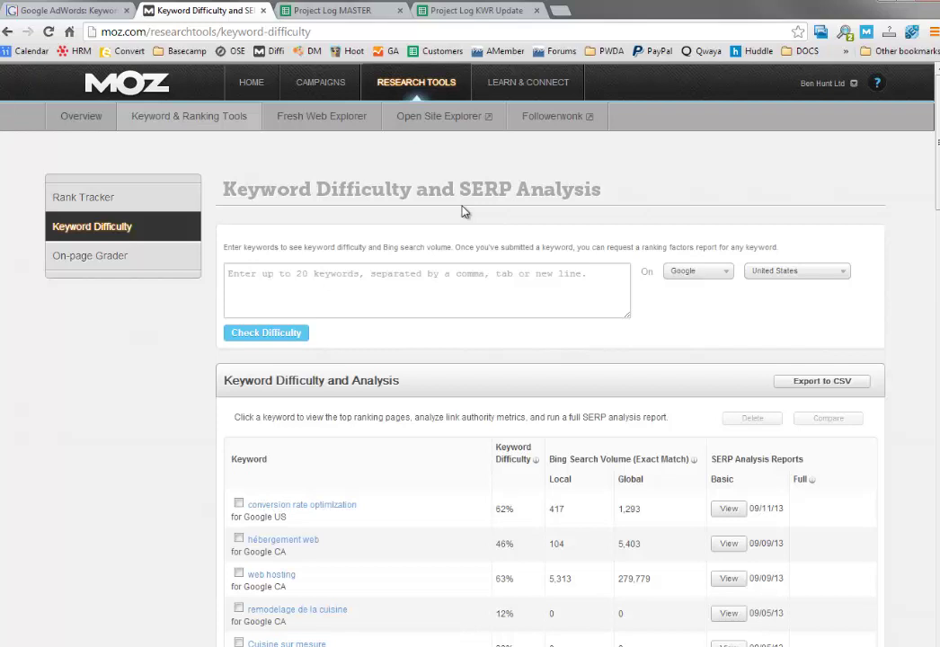
left_click(354, 291)
key("ctrl+v")
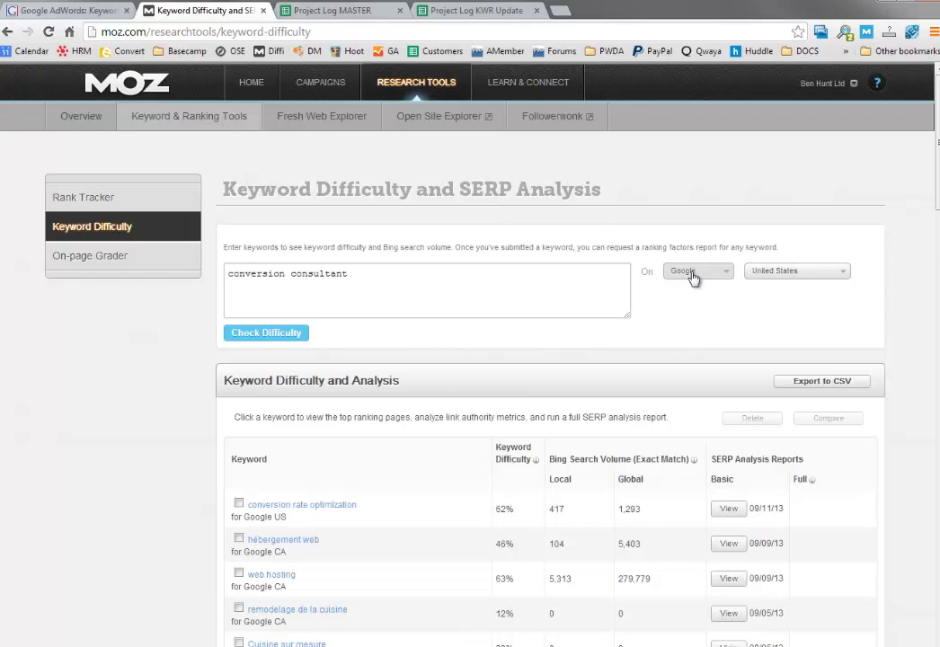
left_click(270, 339)
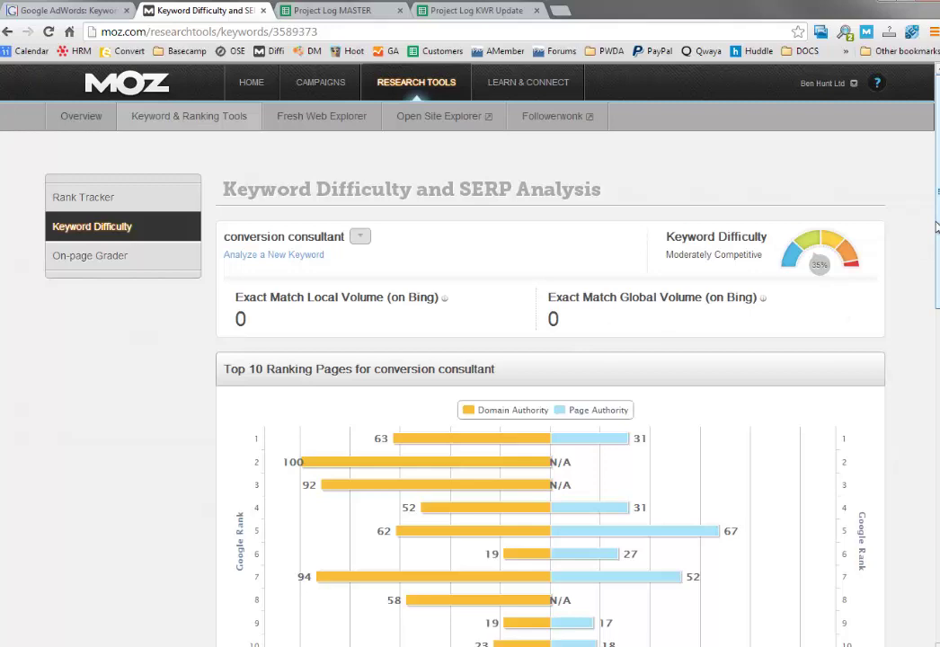
Examine the domain and page authority of the top 10 ranking pages and the Basic SERP Report for "conversion consultant"
left_click_drag(937, 191, 937, 267)
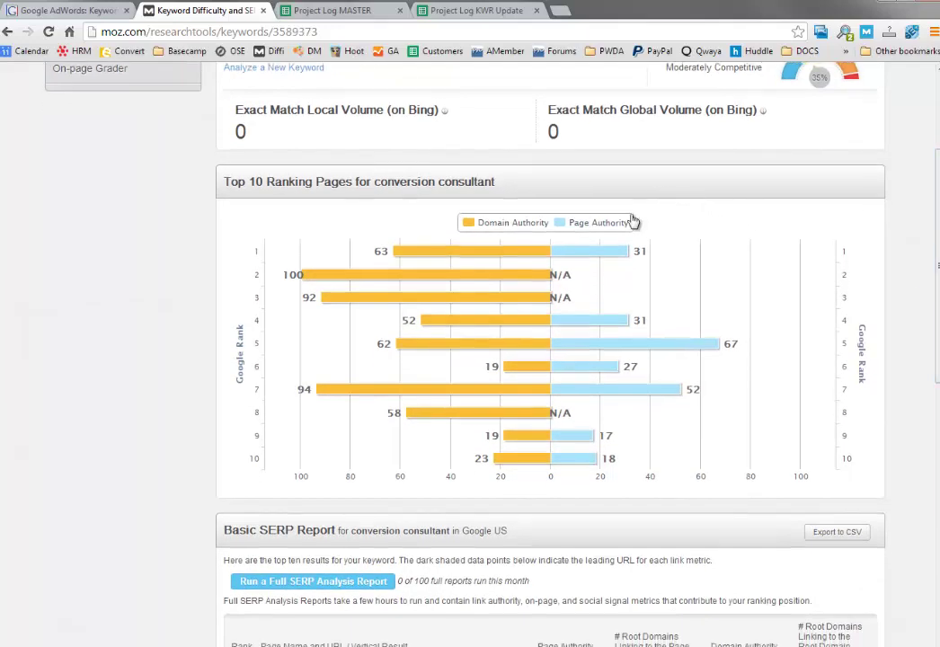
mouse_move(593, 324)
mouse_move(579, 343)
mouse_move(610, 381)
scroll(932, 309, "up", 3)
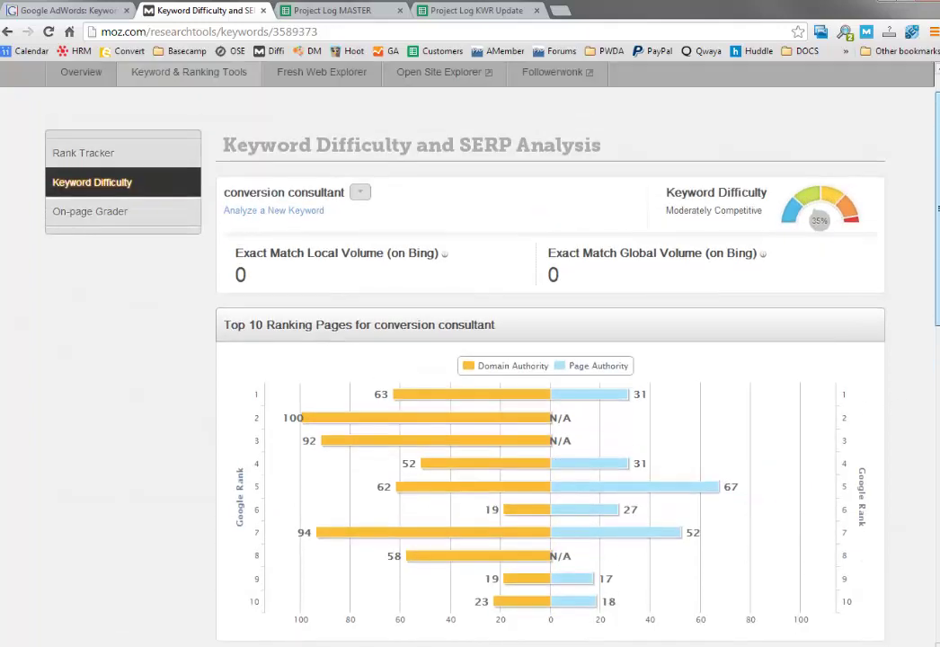
scroll(936, 323, "down", 3)
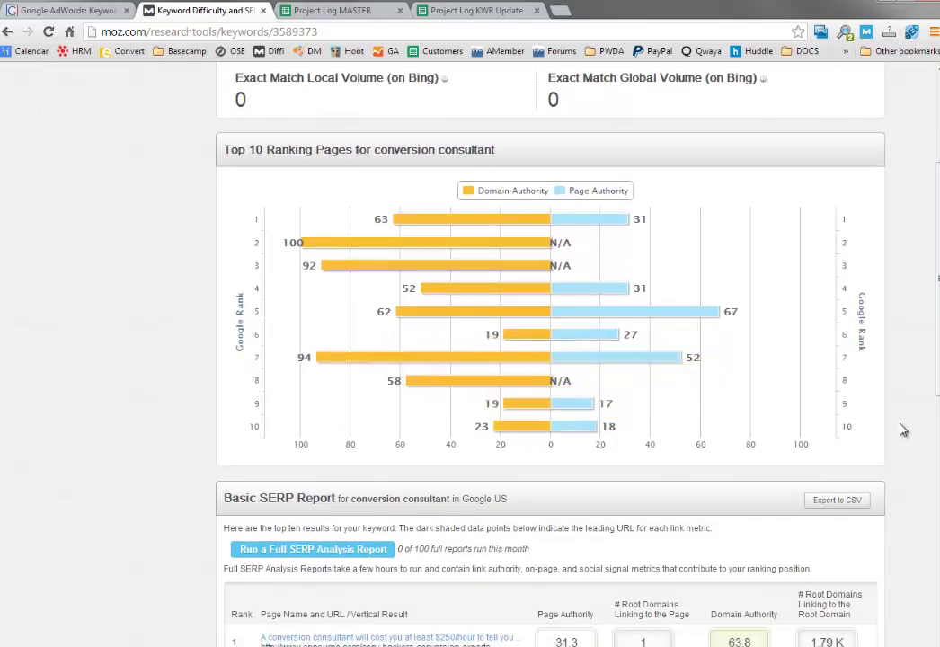
scroll(938, 509, "down", 3)
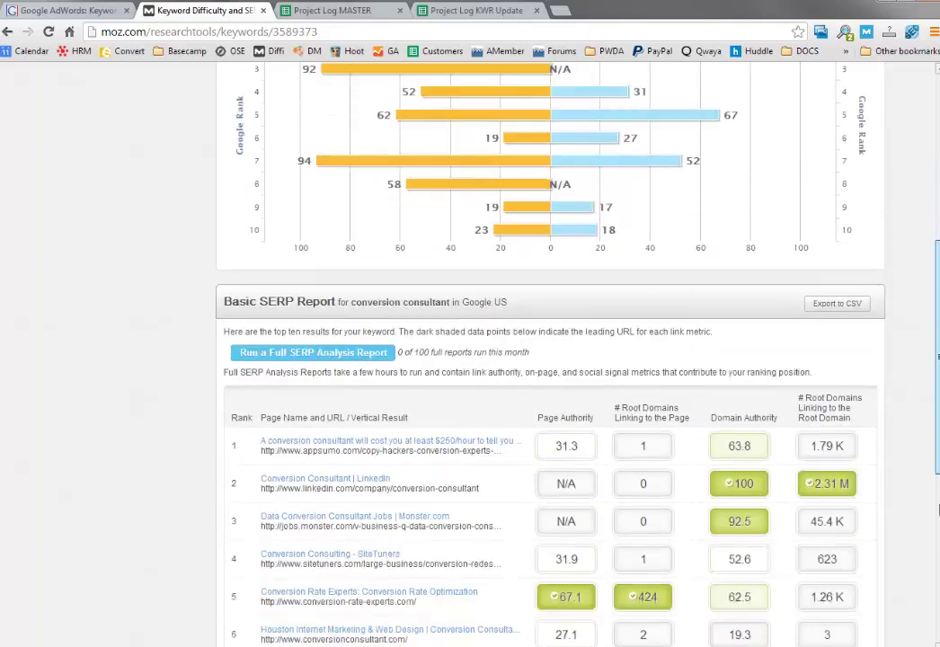
scroll(938, 509, "down", 3)
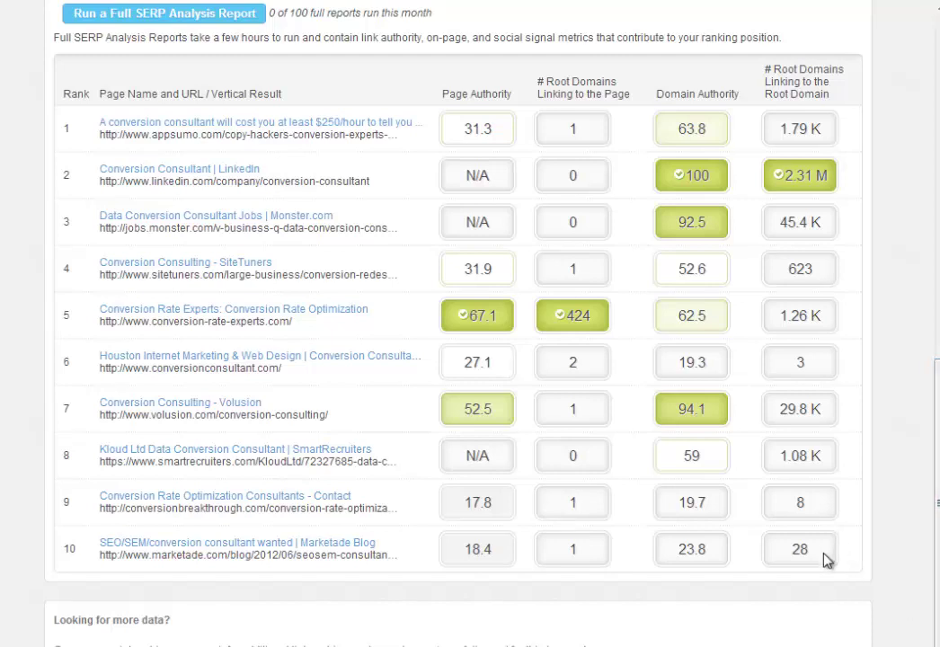
Copy all ten result rows of the Basic SERP Report, from the first rank number through the last root-domain count
left_click_drag(822, 550, 460, 129)
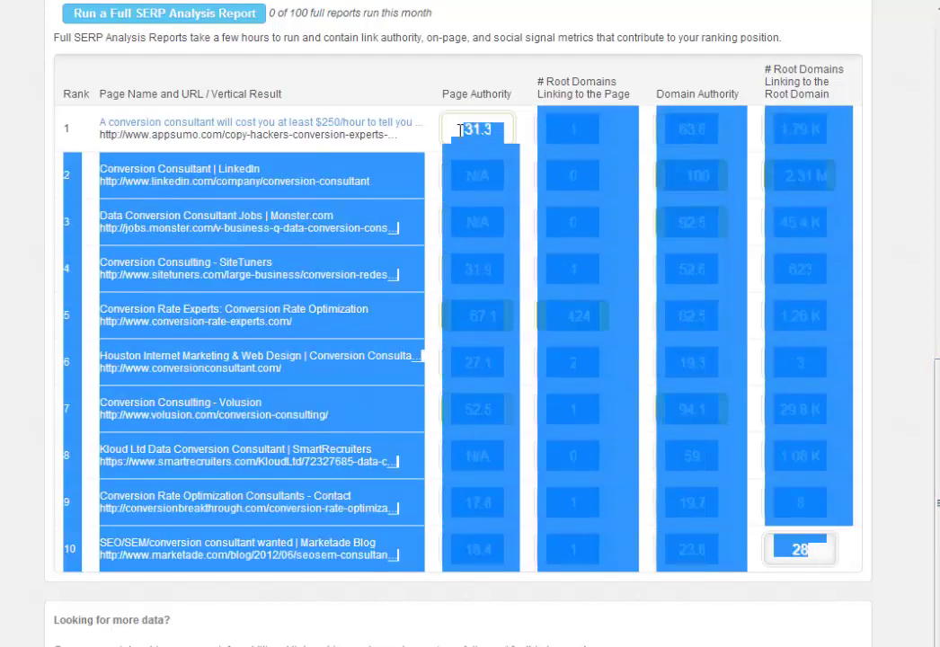
left_click(897, 397)
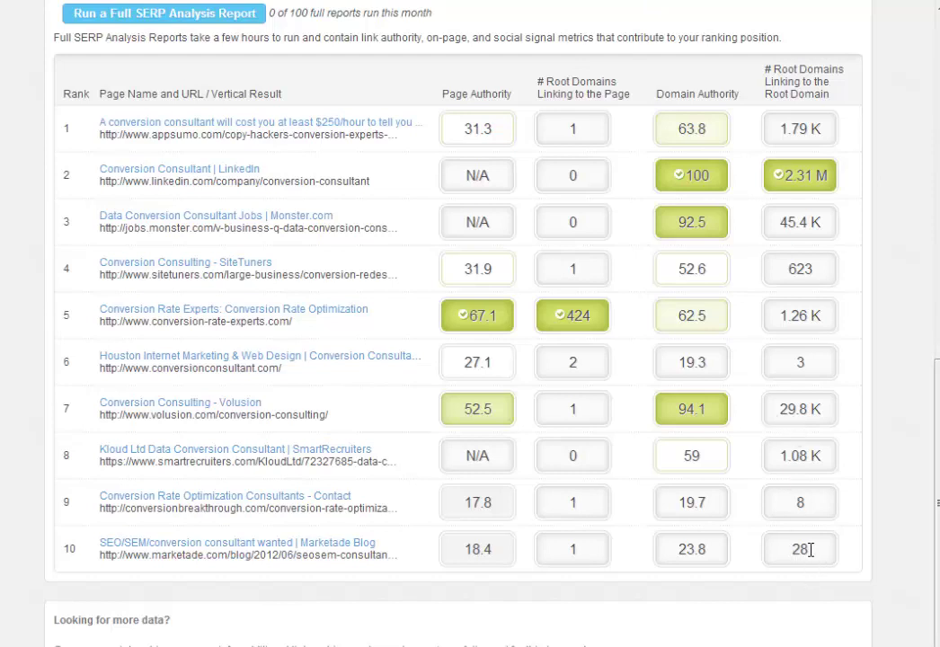
left_click_drag(809, 548, 60, 133)
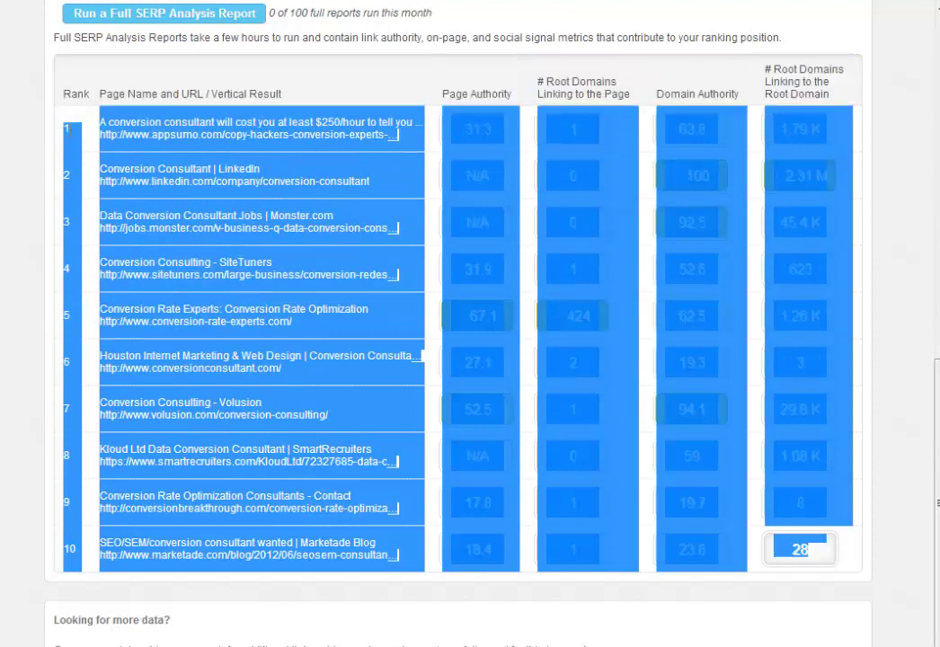
right_click(70, 135)
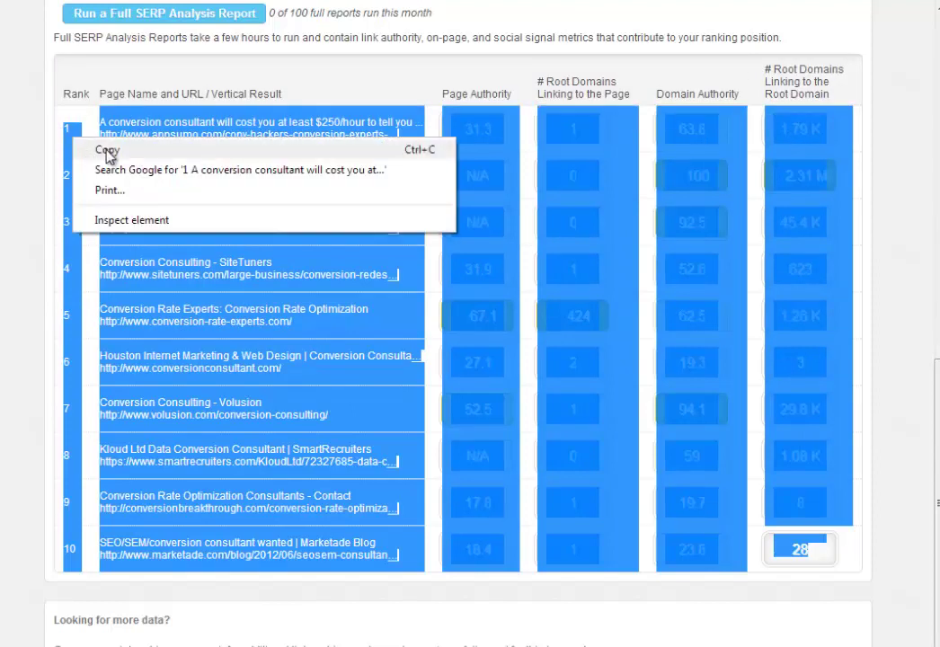
left_click(105, 150)
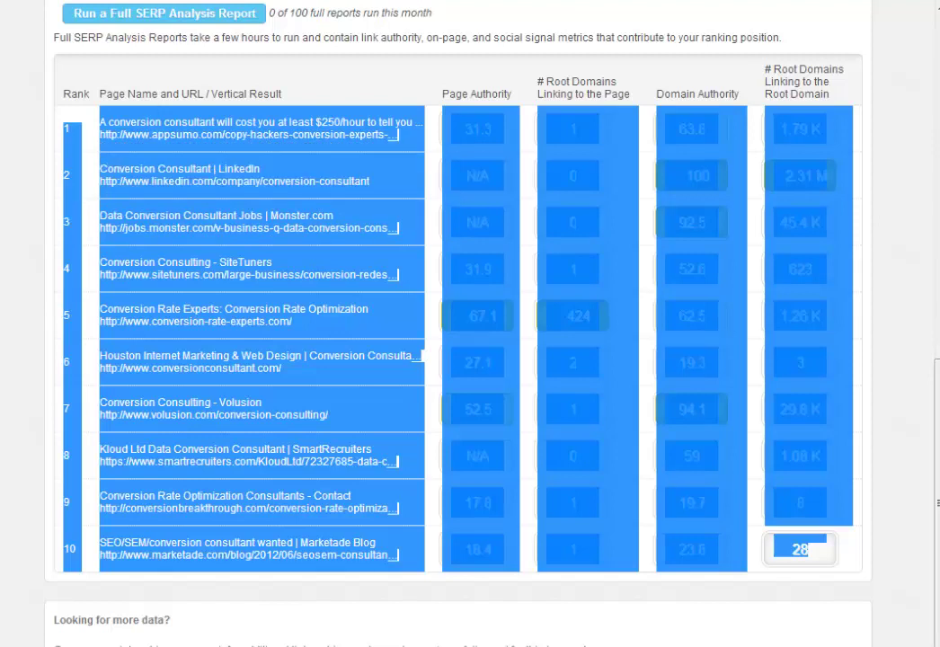
Switch to the Project Log KWR Update spreadsheet and paste the copied SERP results under Competition, starting at cell A16
left_click(343, 13)
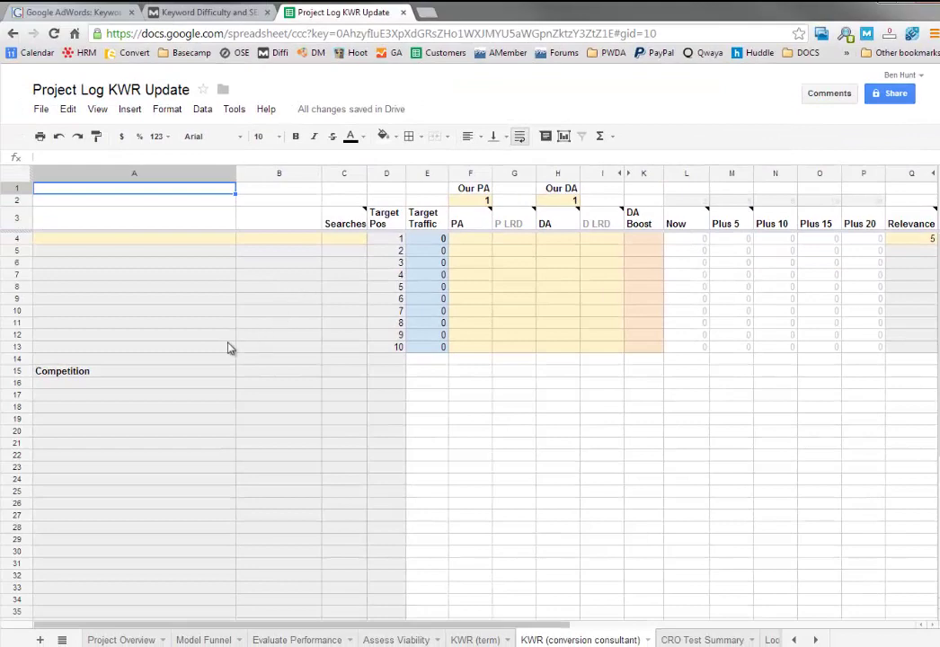
left_click(64, 386)
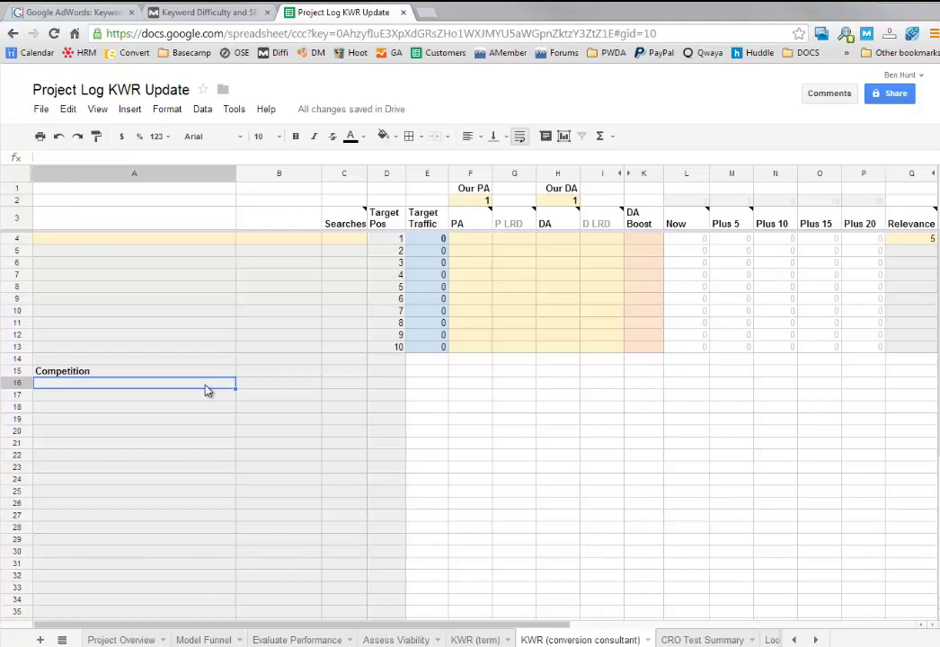
key("ctrl+v")
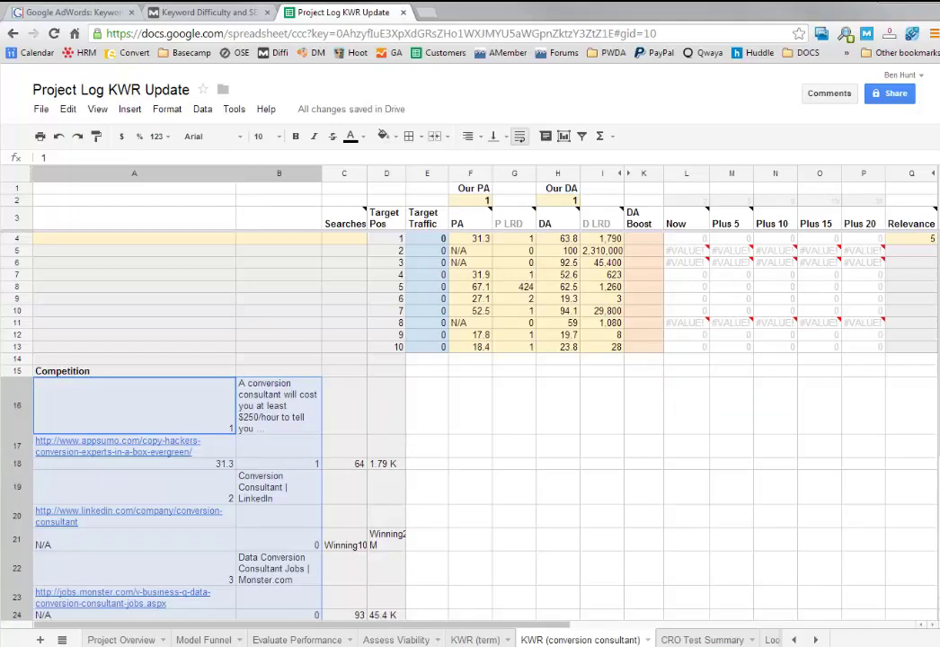
Compare the pasted rank, title, URL and metric cells of the first two competitors with the PA, P LRD, DA and D LRD columns
left_click(469, 405)
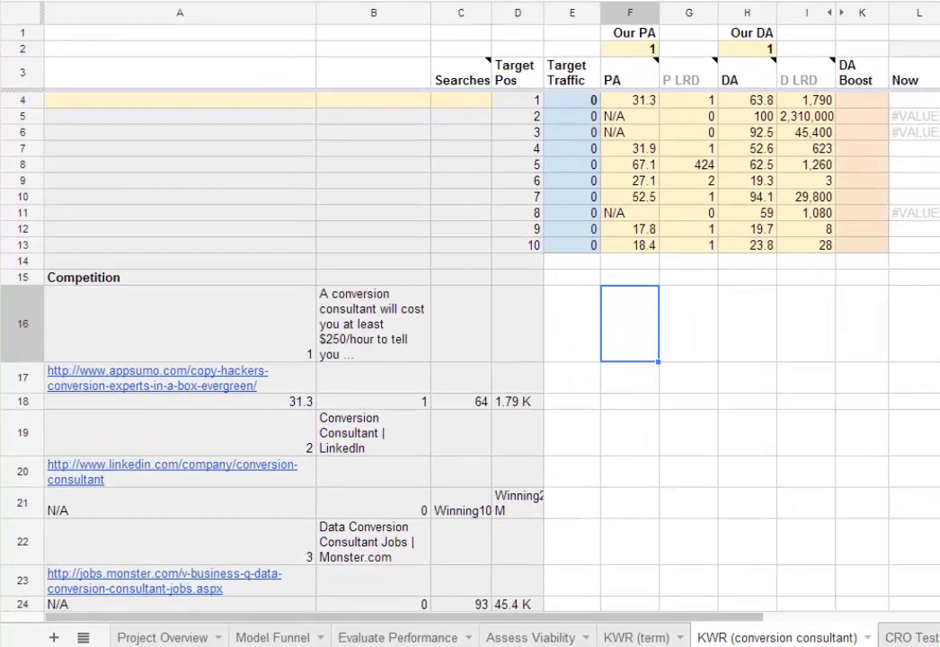
scroll(470, 405, "down", 2)
left_click(180, 226)
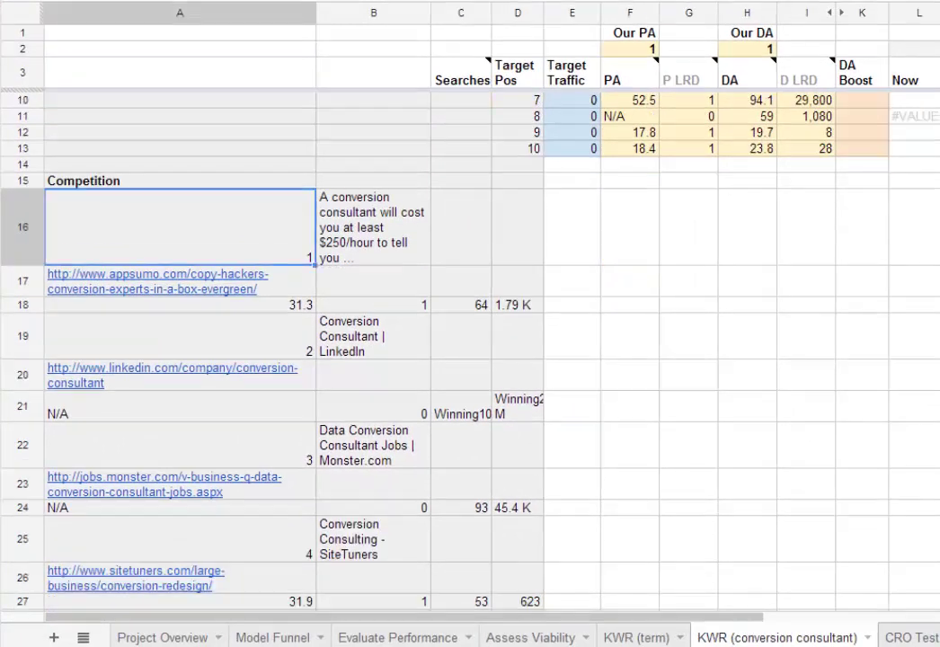
left_click(373, 226)
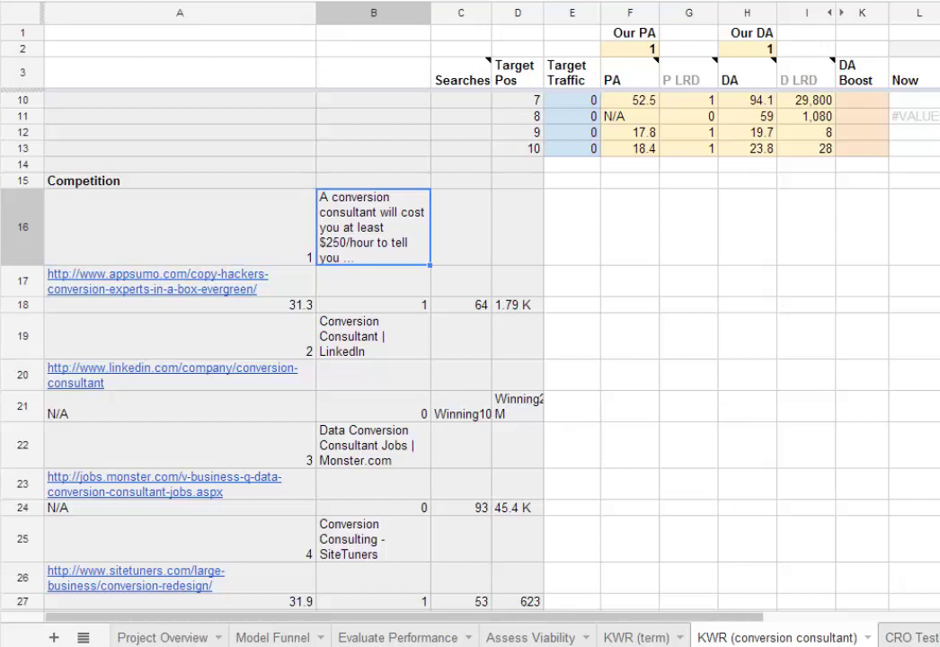
left_click(179, 281)
left_click(571, 280)
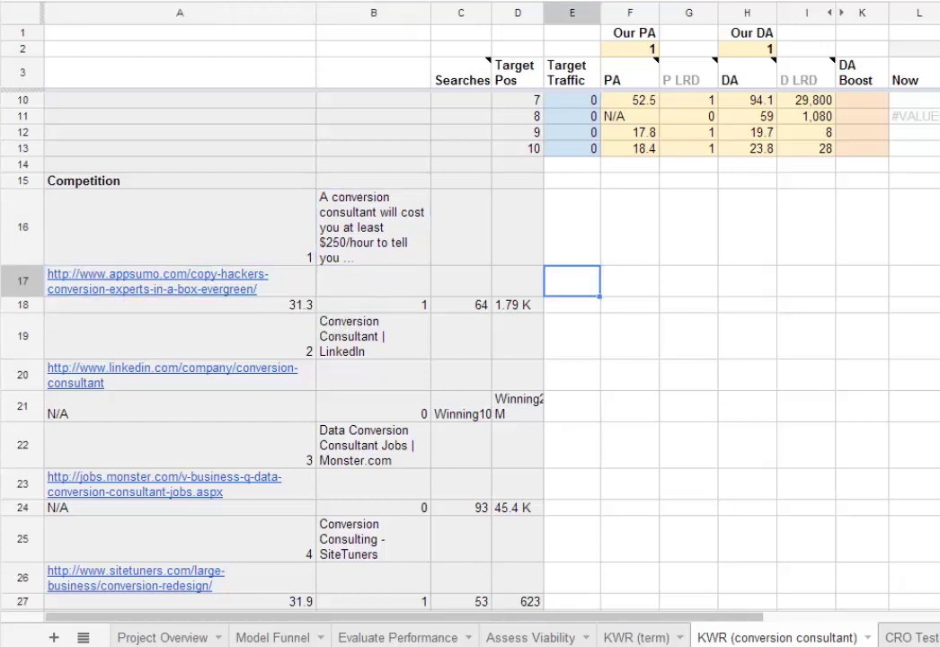
left_click_drag(180, 304, 517, 305)
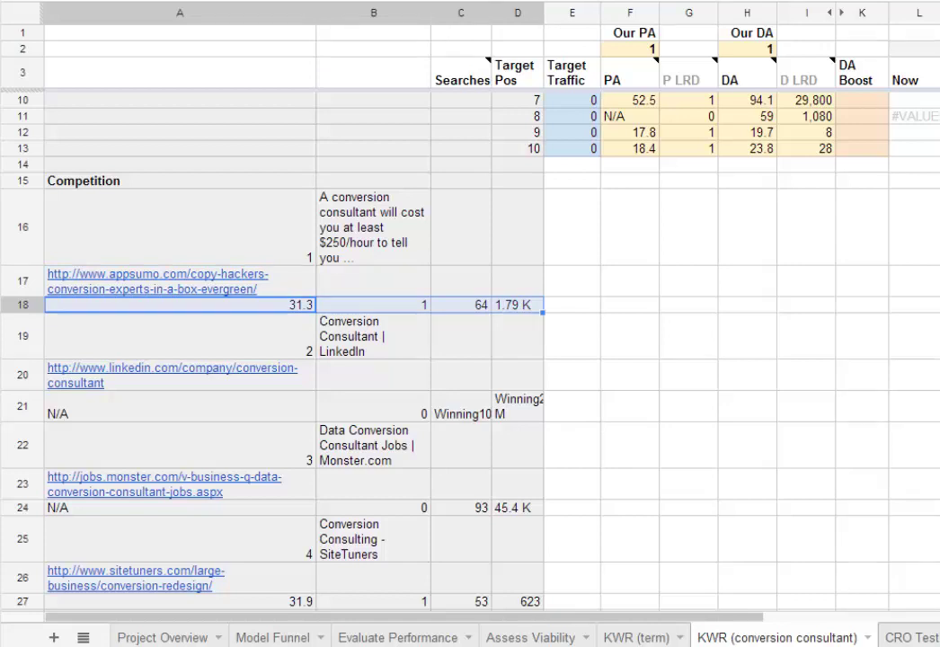
scroll(688, 377, "up", 2)
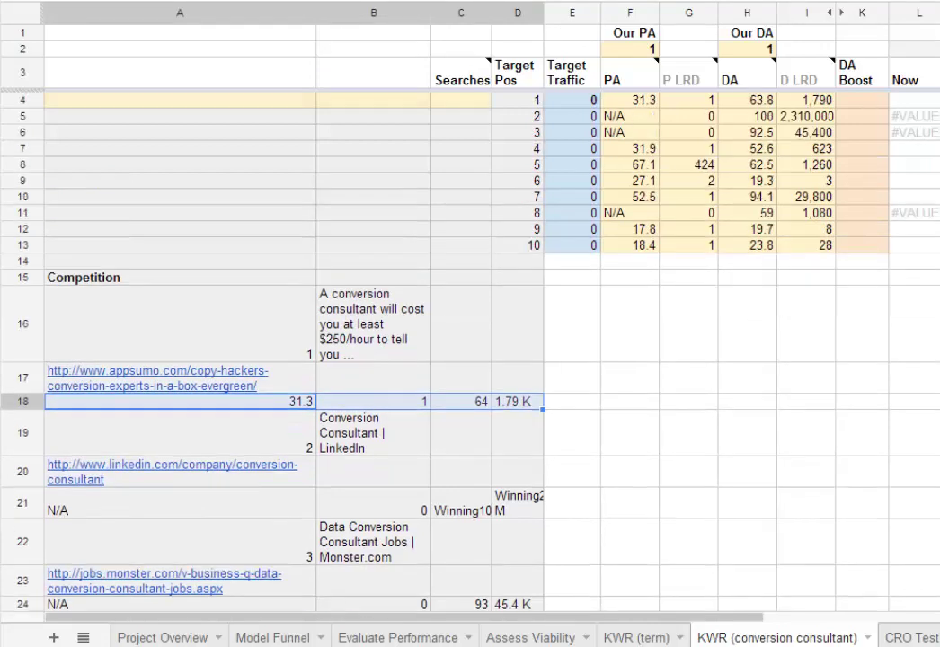
left_click(688, 377)
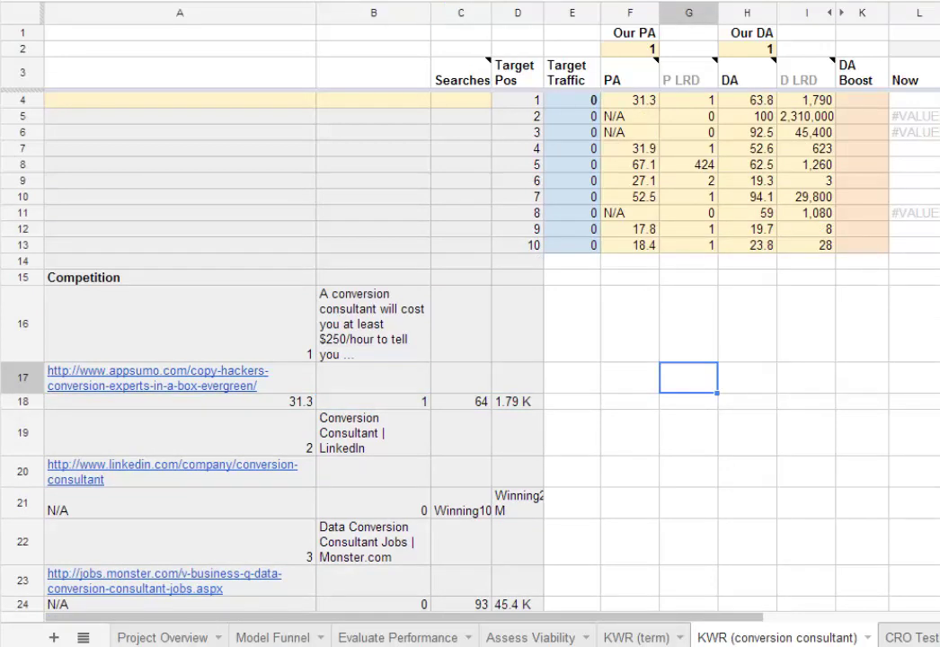
double_click(518, 502)
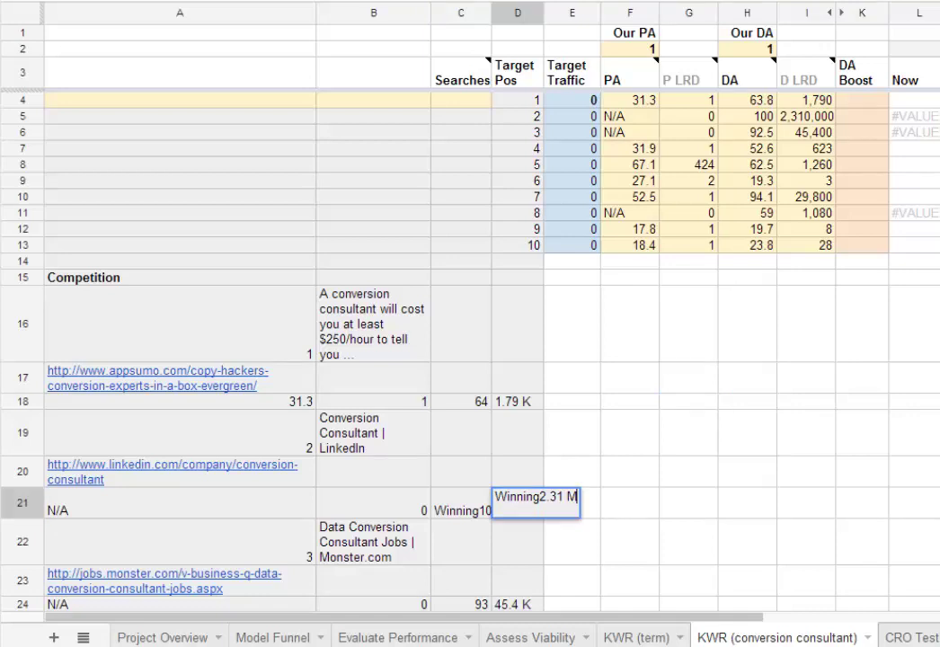
left_click(629, 502)
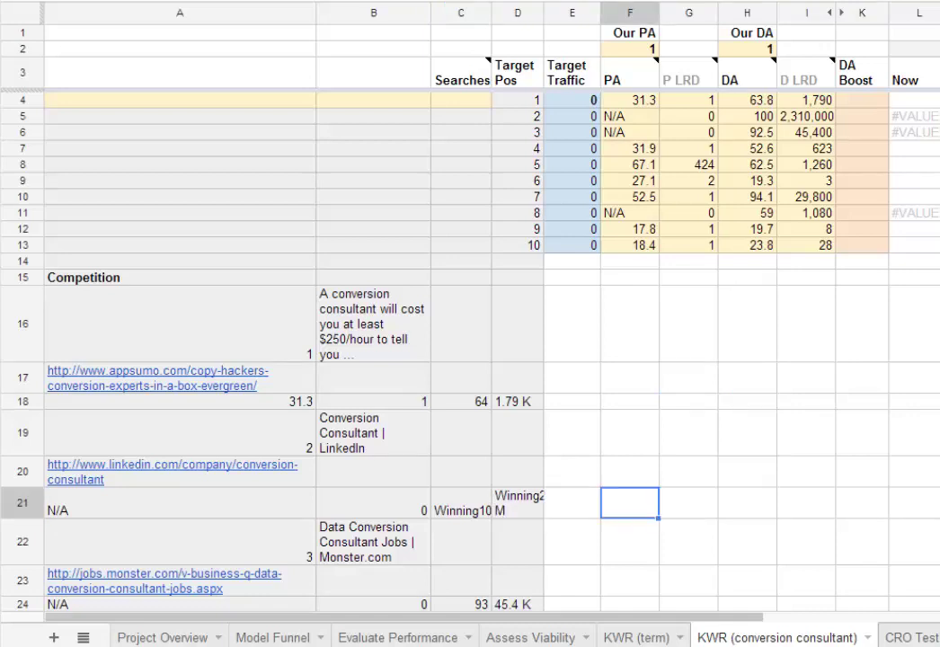
left_click(806, 115)
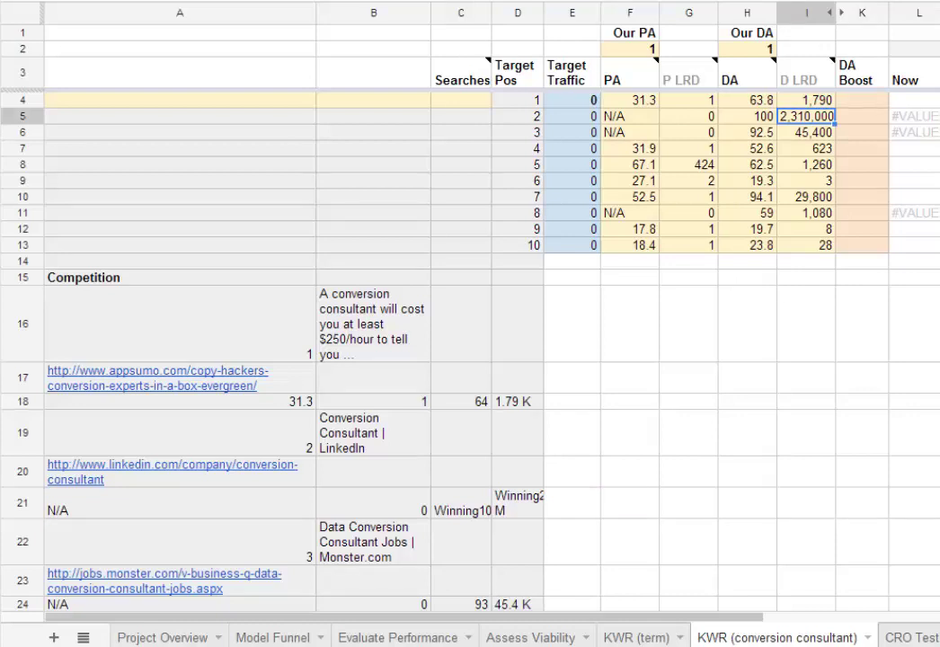
left_click(180, 503)
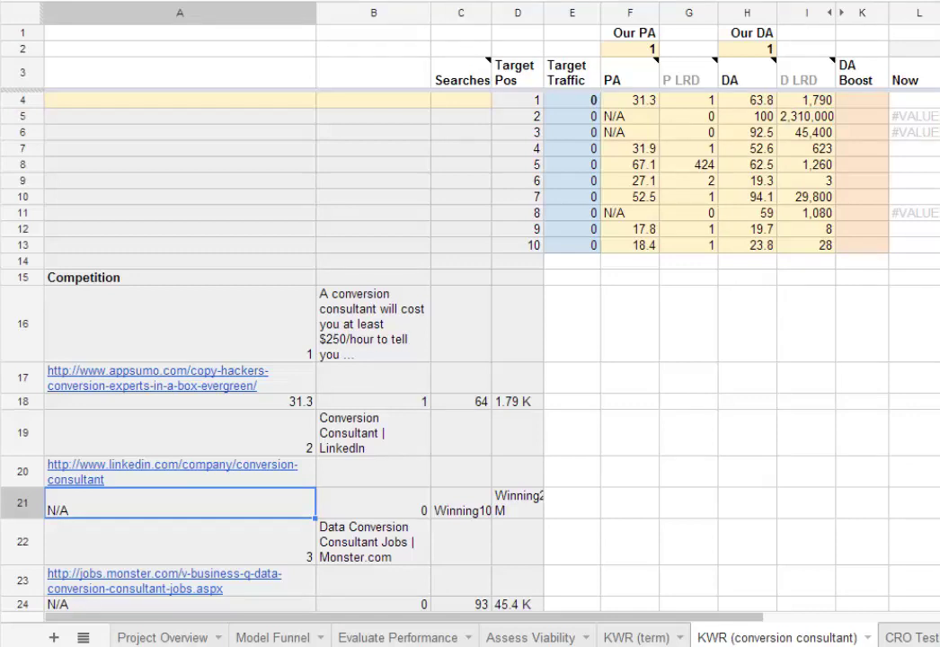
Replace the N/A page authority entries for positions 2, 3 and 8 (cells F5, F6 and F11) with 0
left_click(629, 116)
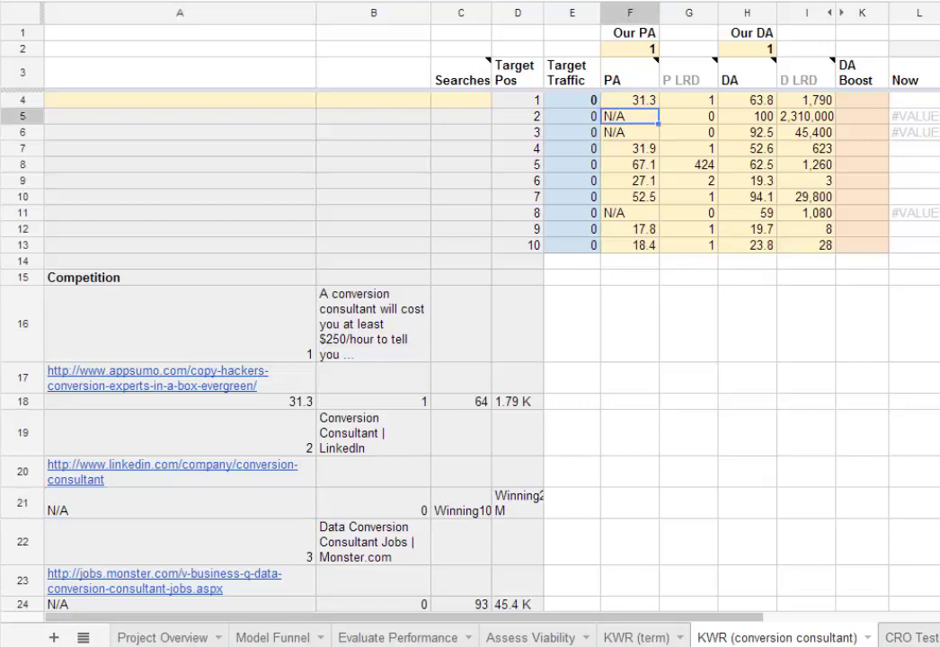
type("0")
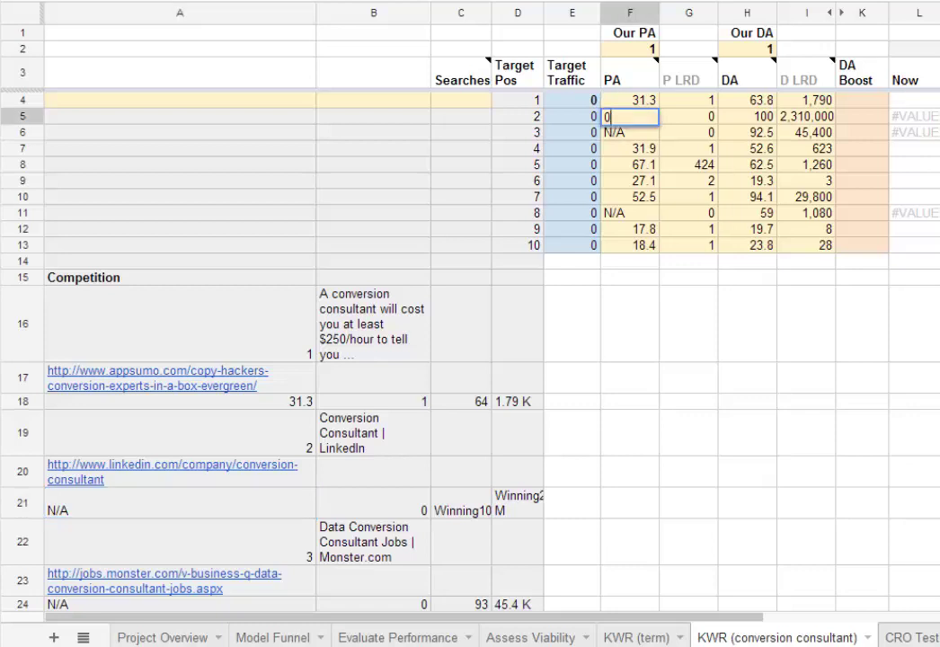
key("Return")
type("0")
left_click(629, 213)
type("0")
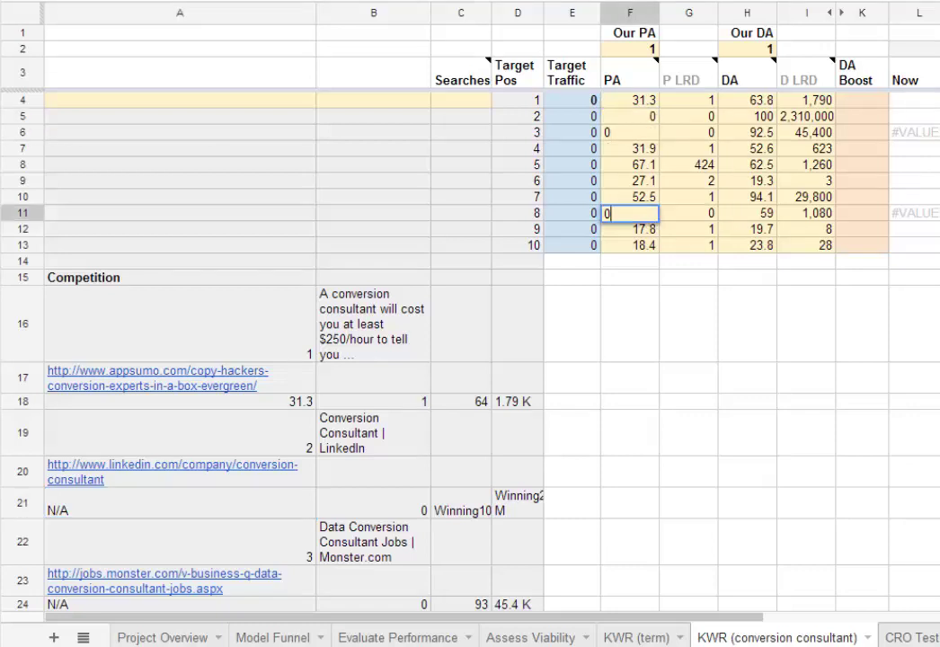
left_click(688, 323)
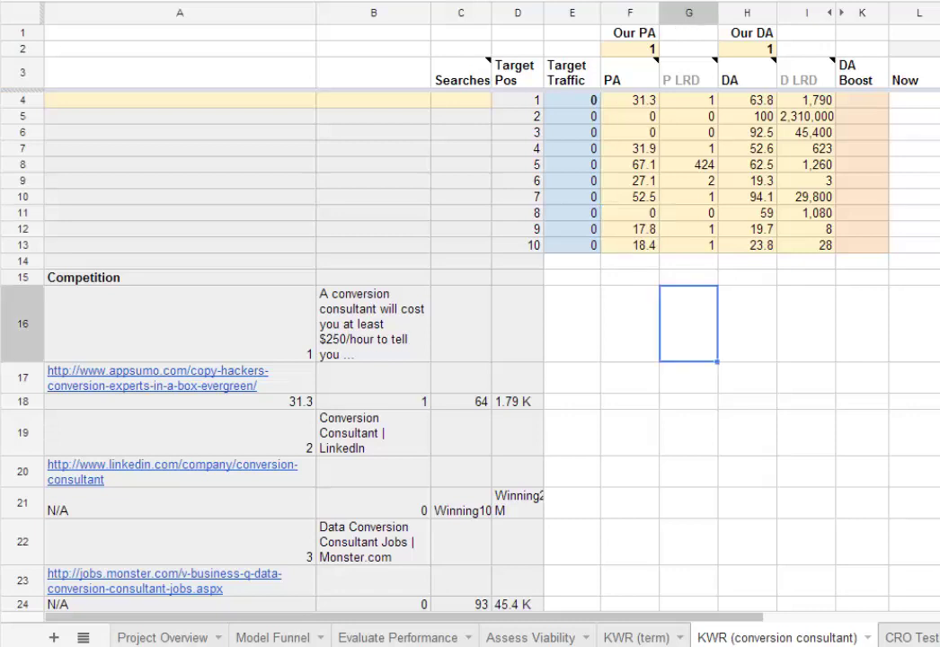
Set Our PA to 30 and Our DA to 45
left_click(629, 49)
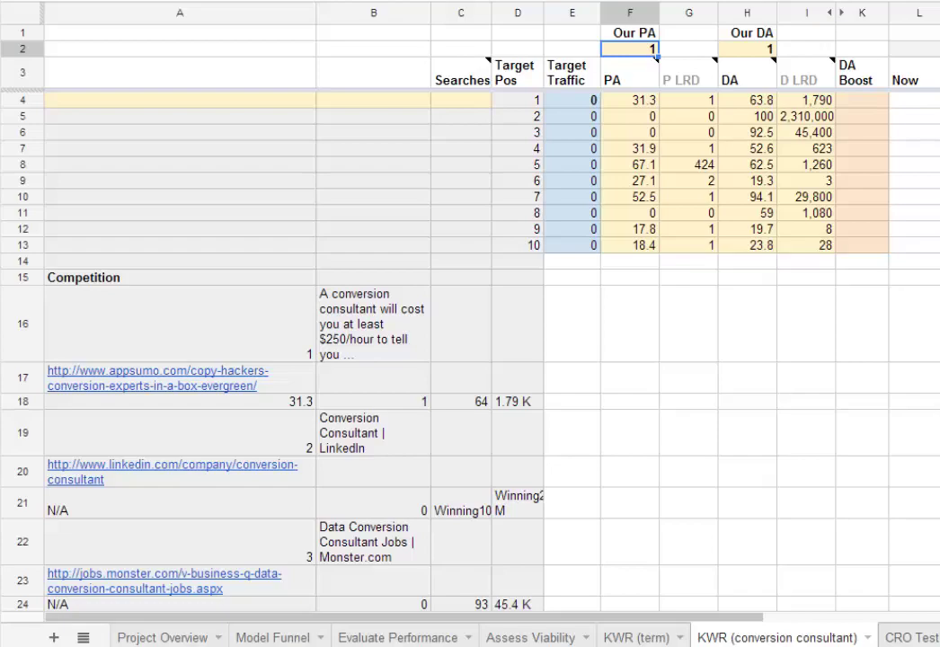
type("30")
key("Tab")
key("Tab")
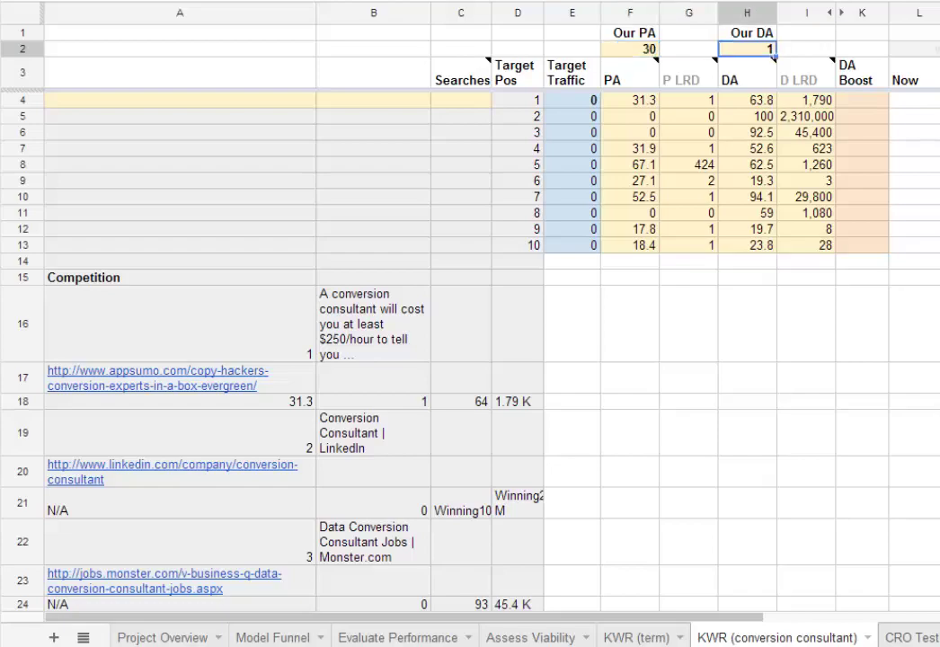
type("45")
key("Return")
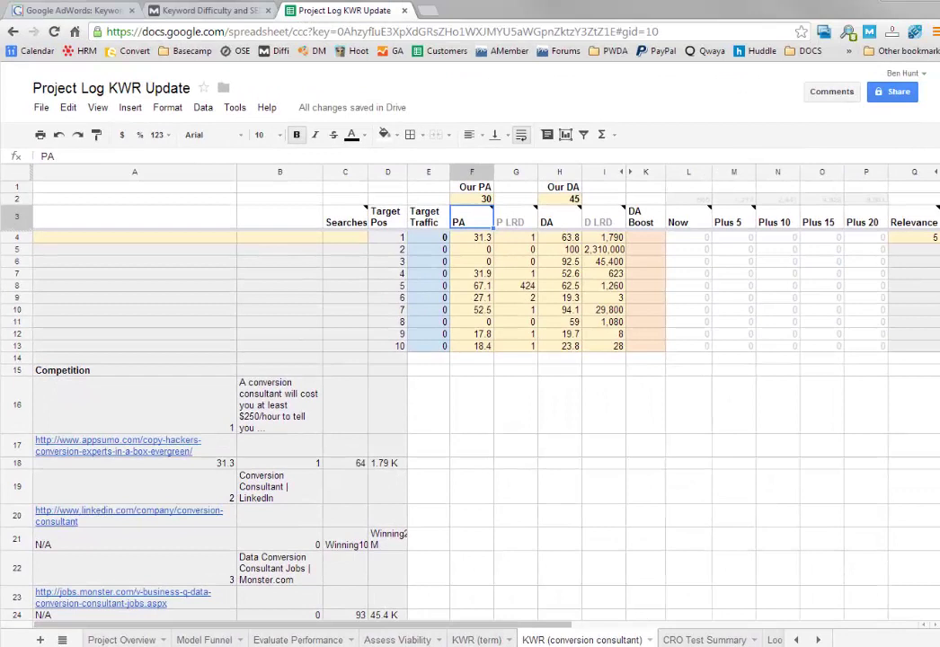
Enter "conversion consultant" as the keyword in cell A4 of the KWR (conversion consultant) sheet
left_click(142, 214)
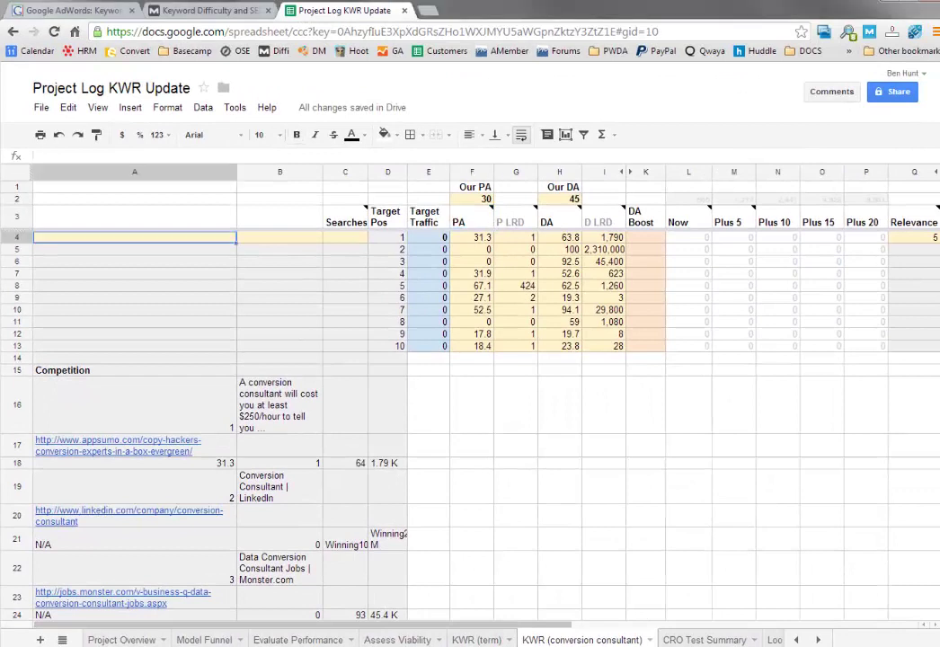
type("convers")
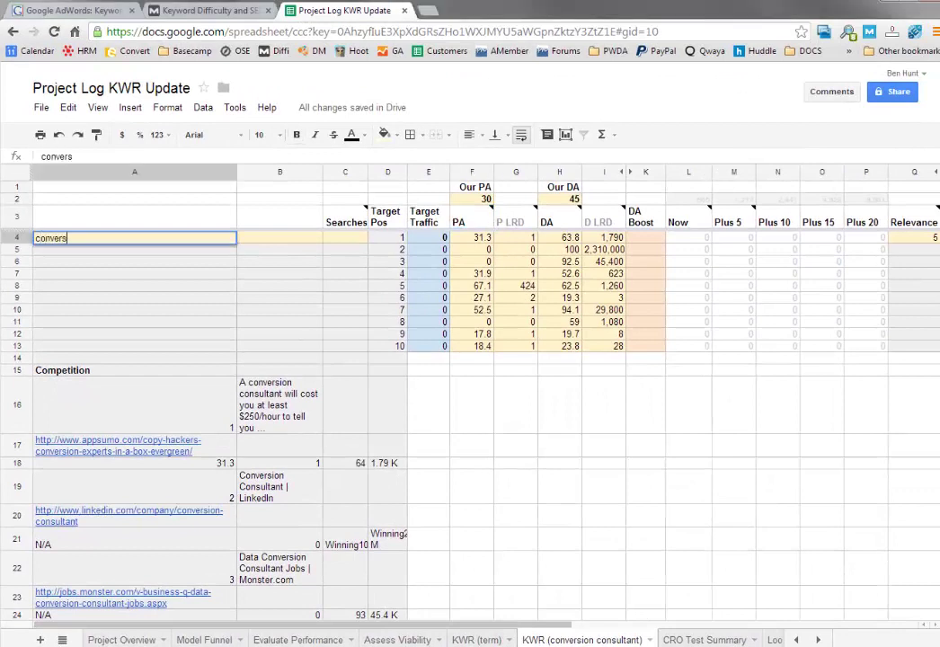
type("ion consultant")
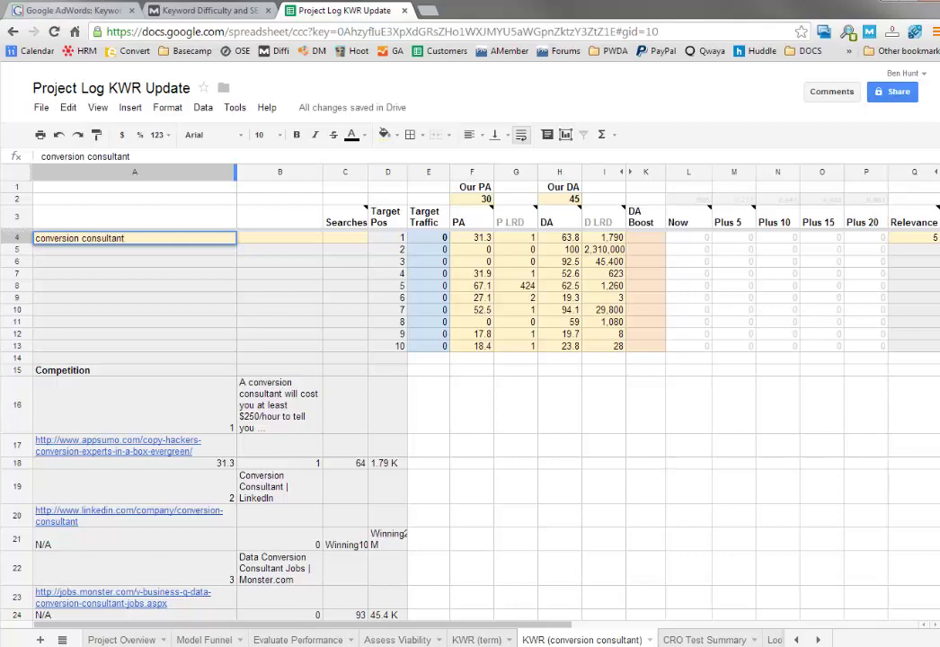
Look up the keyword's average monthly searches in Keyword Planner and enter 20 under Searches in the project log
left_click(54, 10)
mouse_move(406, 280)
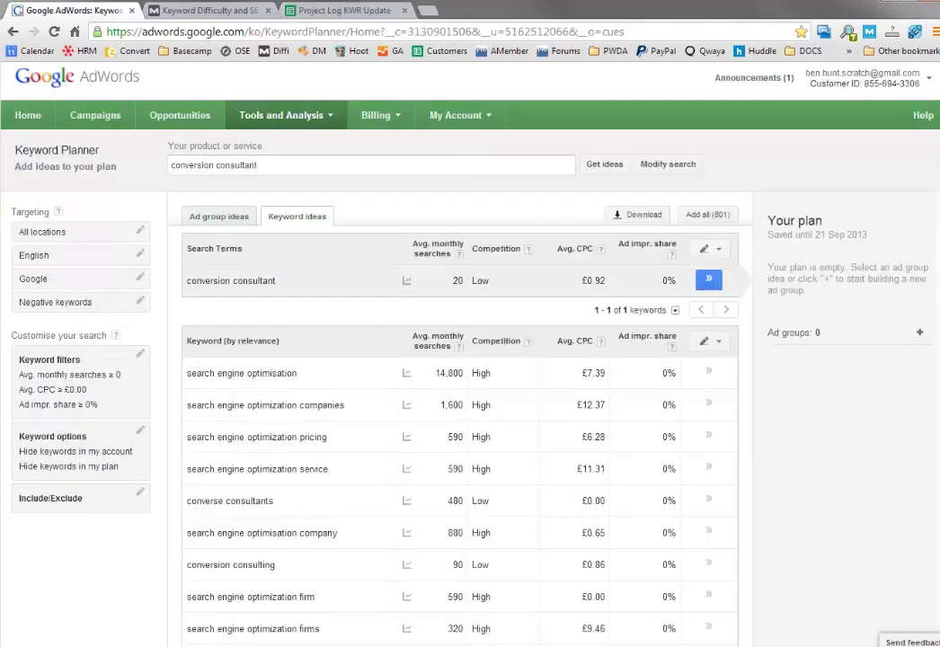
left_click(344, 10)
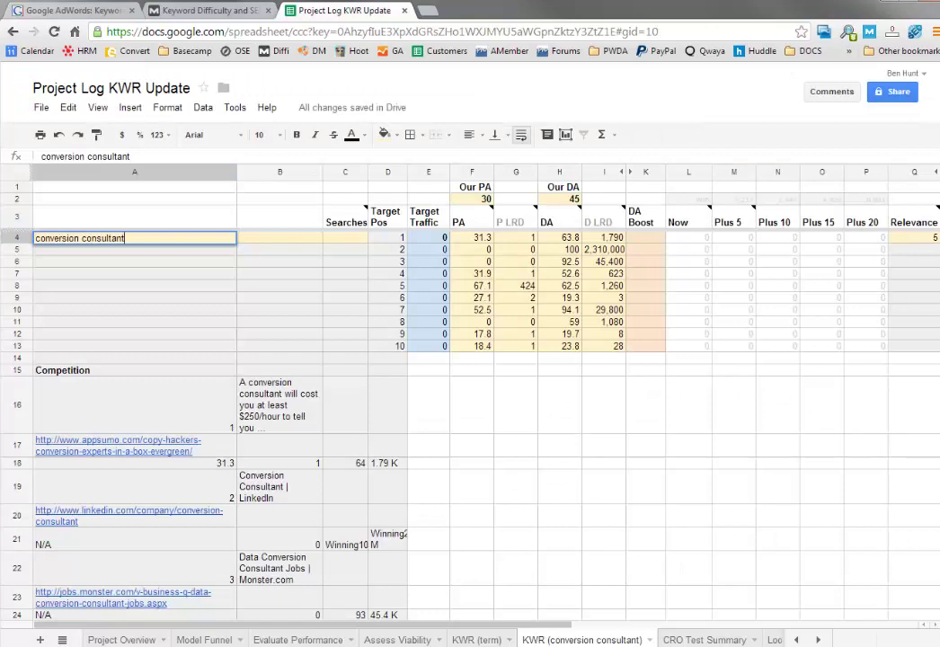
left_click(345, 237)
type("20")
key("Return")
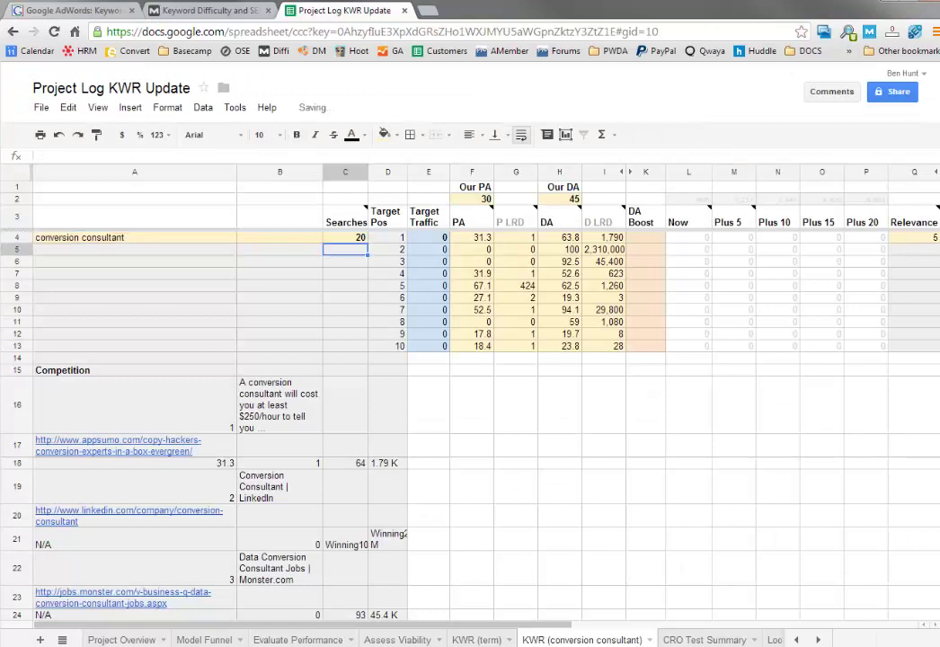
left_click(345, 237)
mouse_move(516, 221)
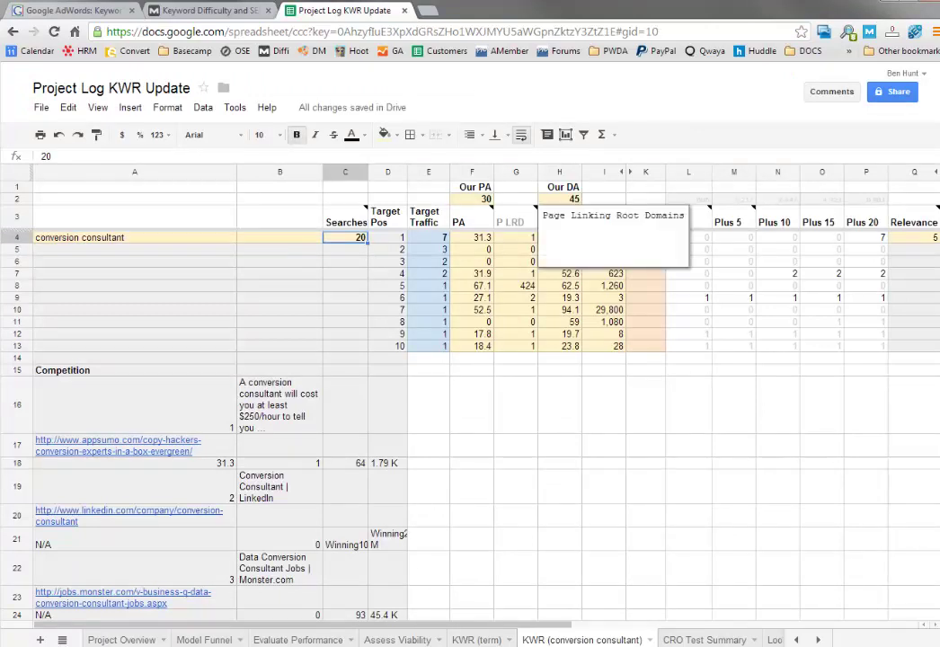
left_click(688, 444)
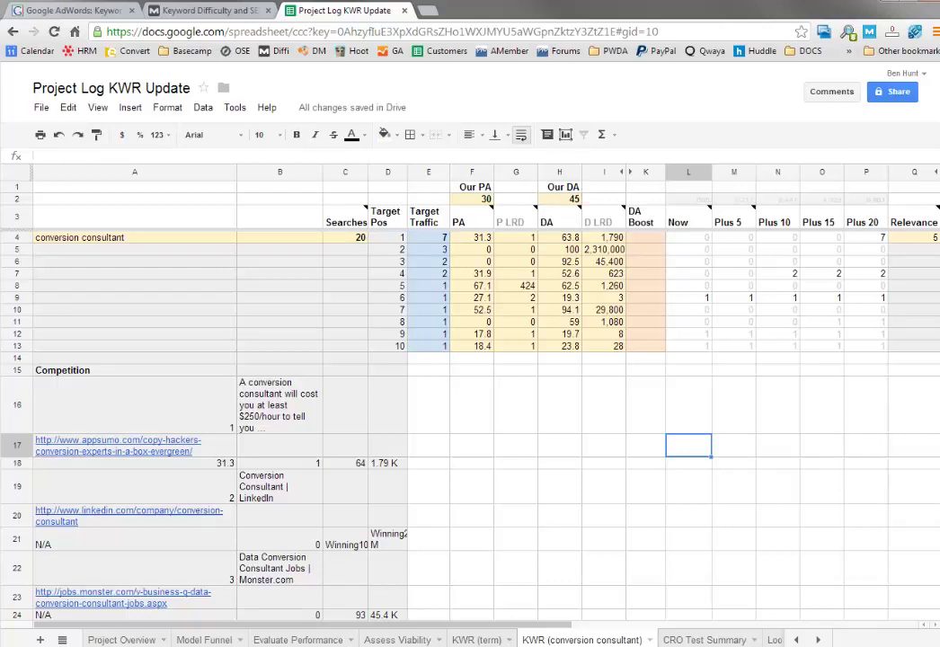
Set the keyword's Searches value in cell C4 to 1200
left_click(345, 237)
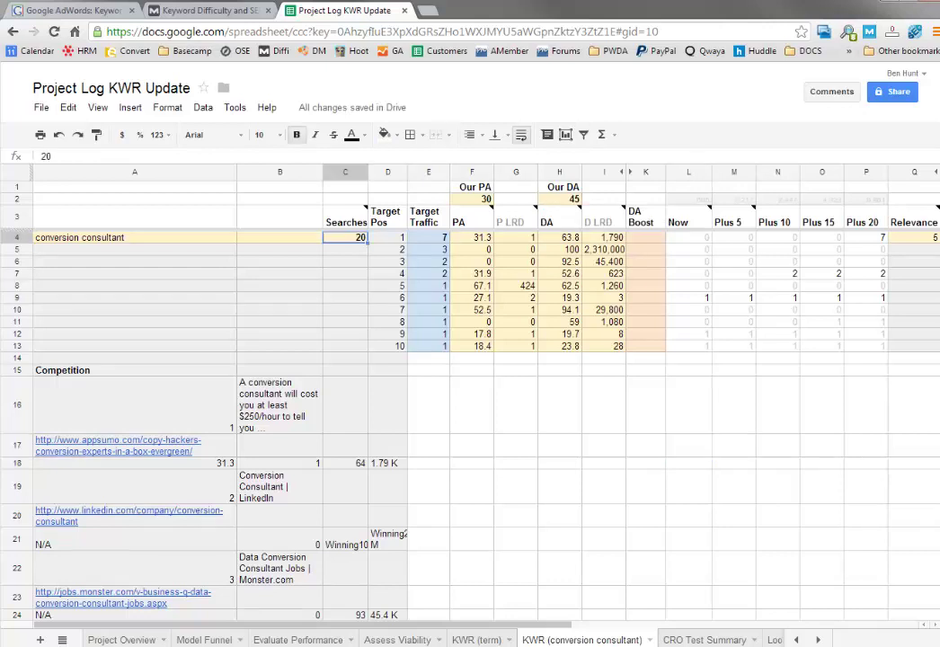
mouse_move(516, 221)
type("1200")
key("Return")
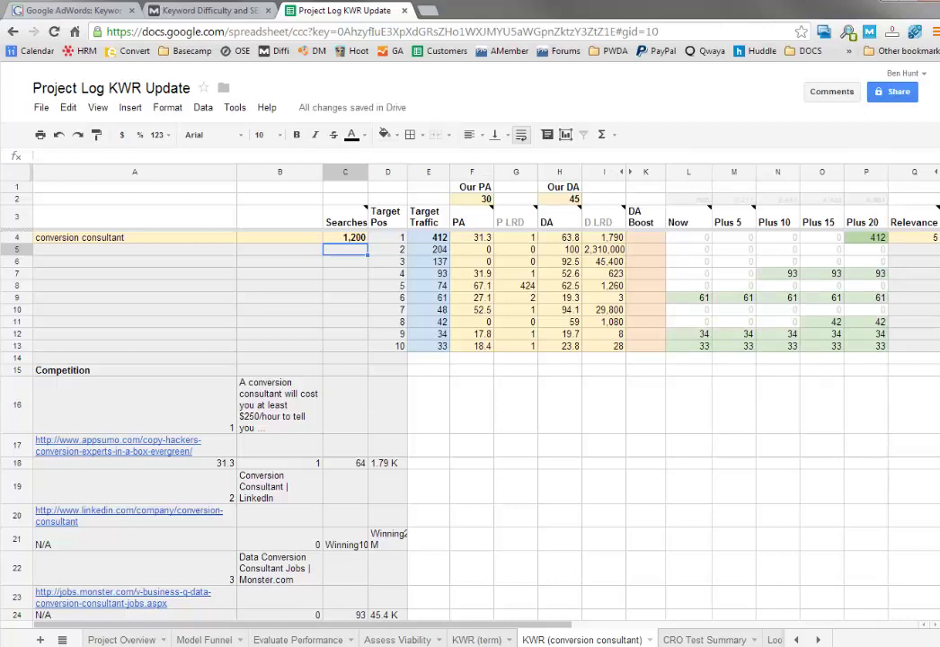
Check the URL of the competitor ranked sixth in the Competition list and set the DA Boost for position 6 to 20
left_click(387, 297)
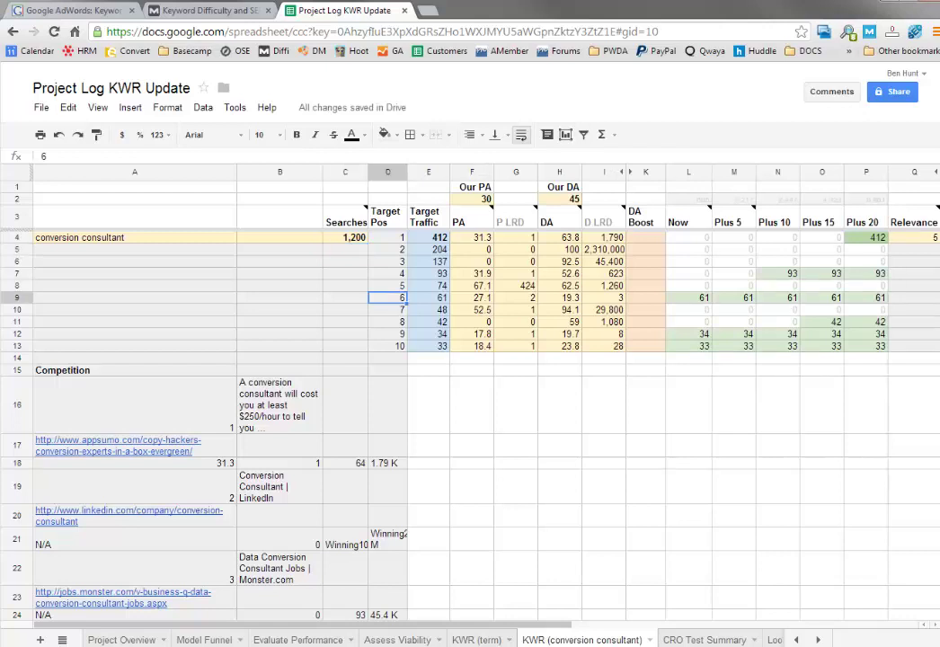
scroll(470, 404, "down", 3)
scroll(470, 404, "down", 3)
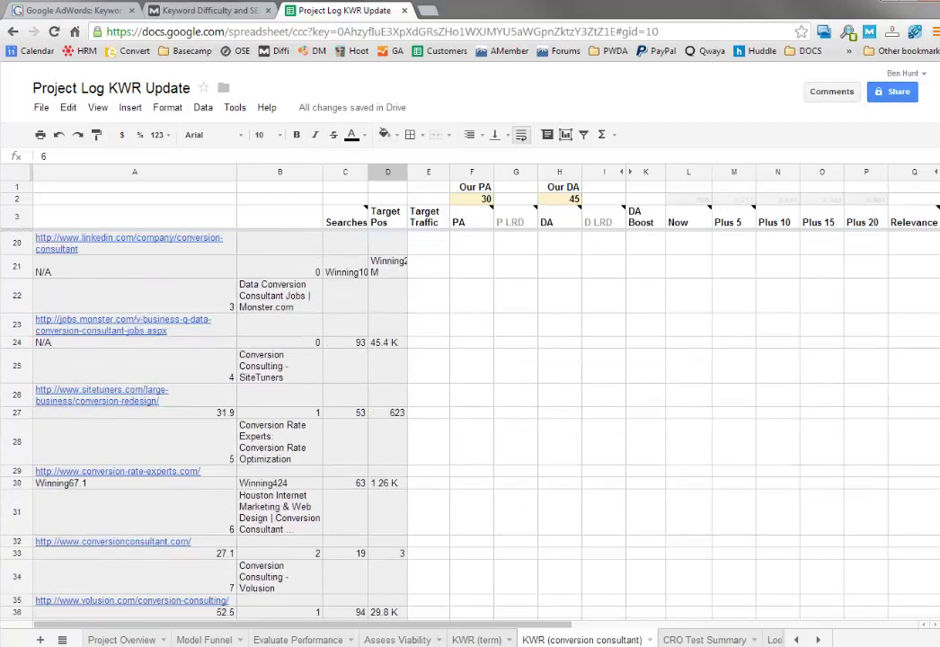
left_click(112, 541)
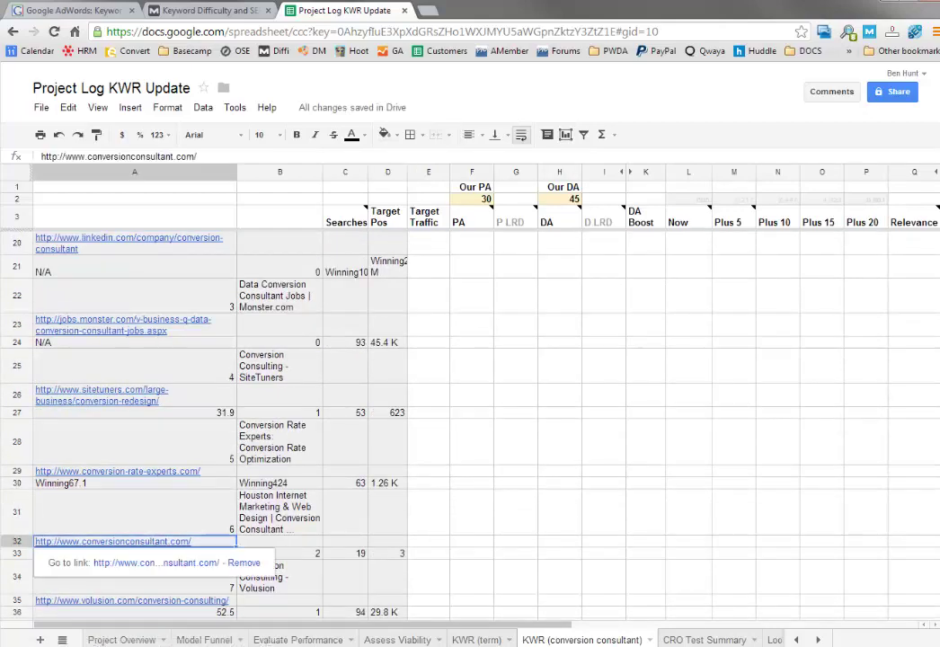
scroll(470, 404, "up", 3)
scroll(469, 404, "up", 3)
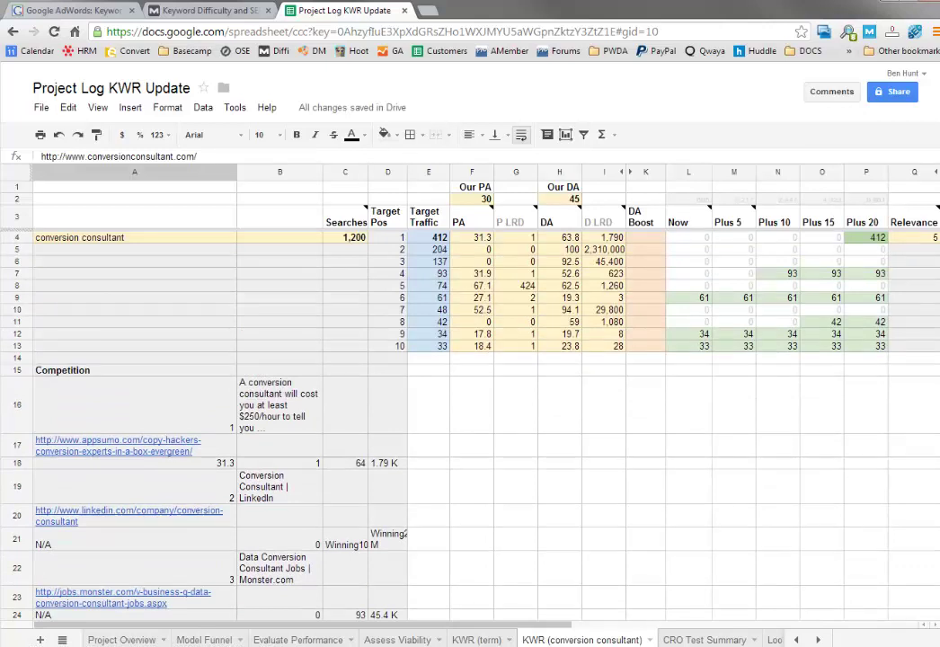
left_click(645, 297)
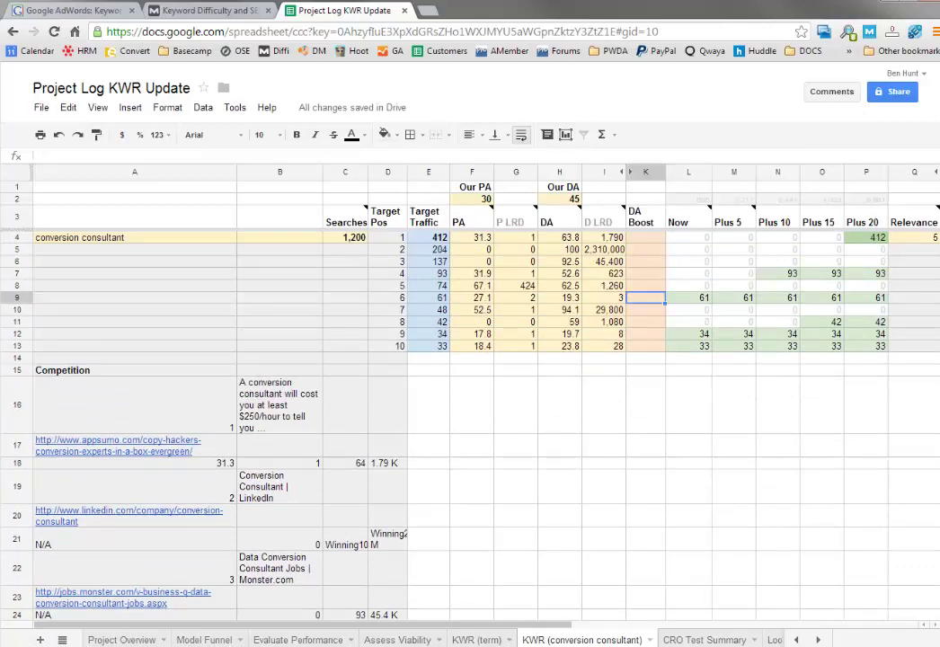
type("20")
key("Return")
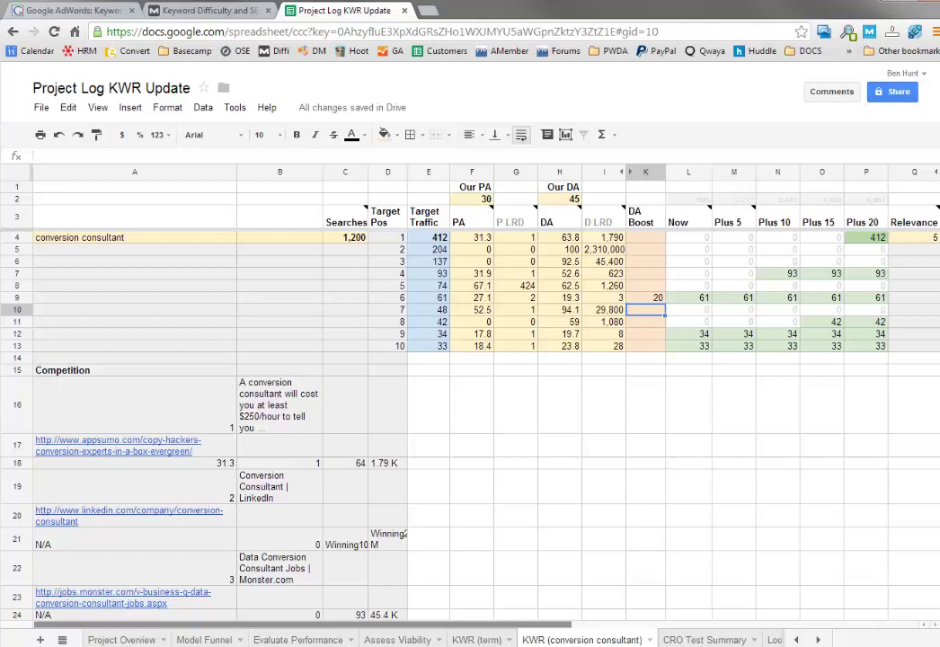
Open the blank KWR (term) sheet, revisit the Keyword Planner keyword ideas, and view the options for that sheet
left_click(476, 639)
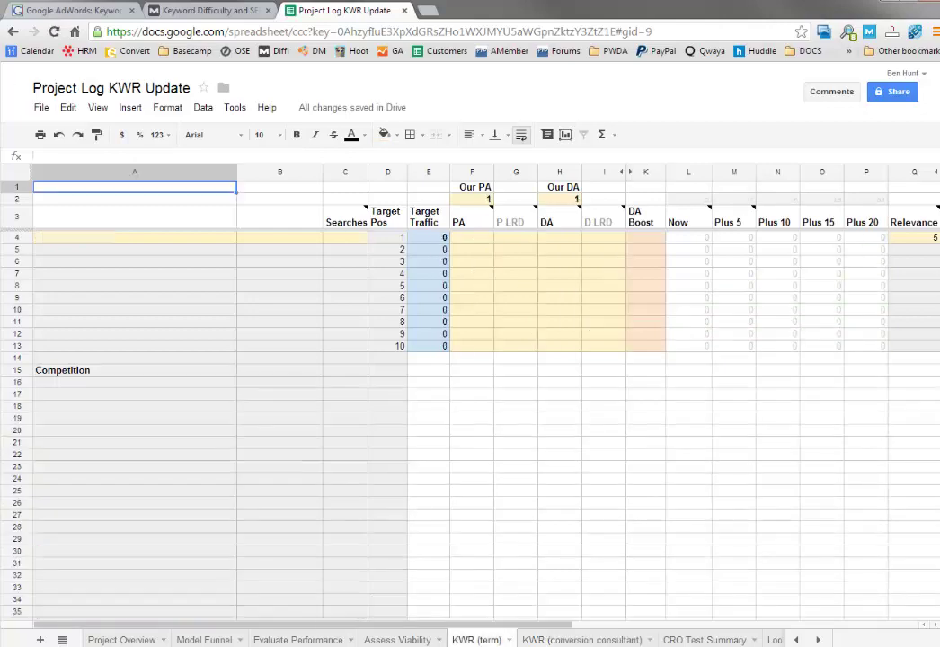
left_click(72, 10)
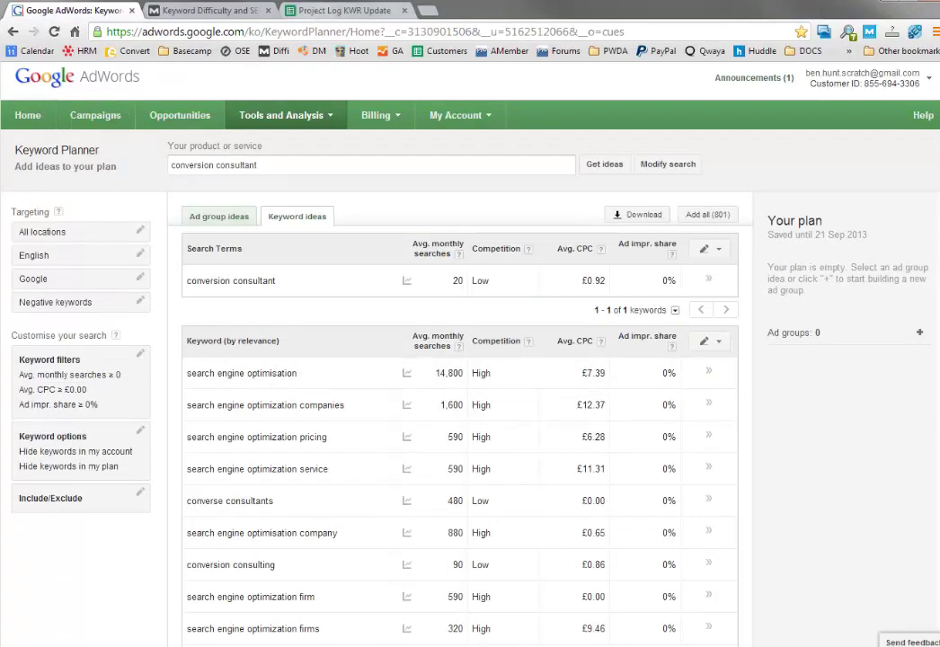
key("ctrl+3")
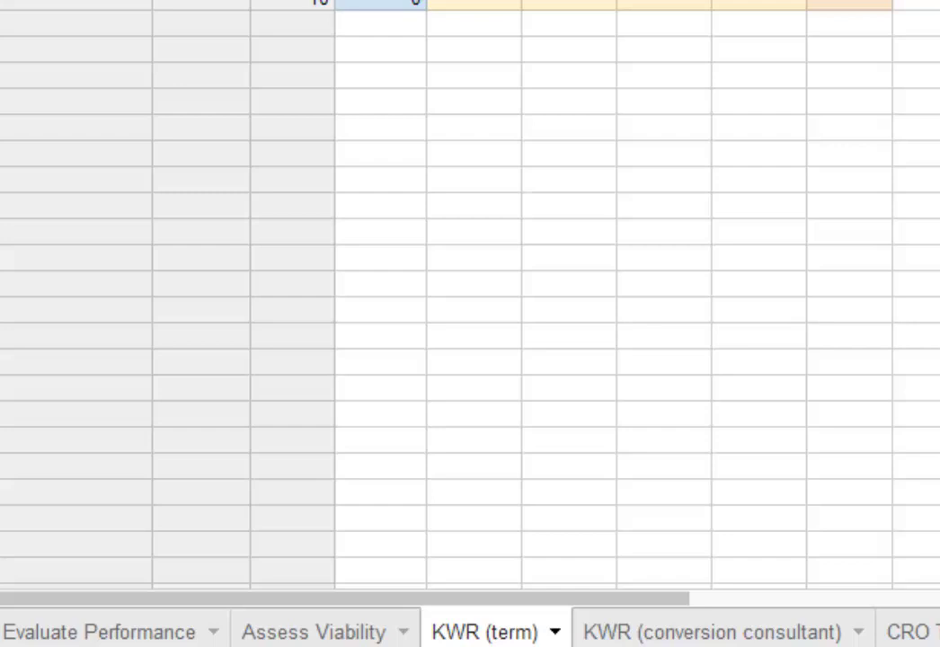
left_click(508, 640)
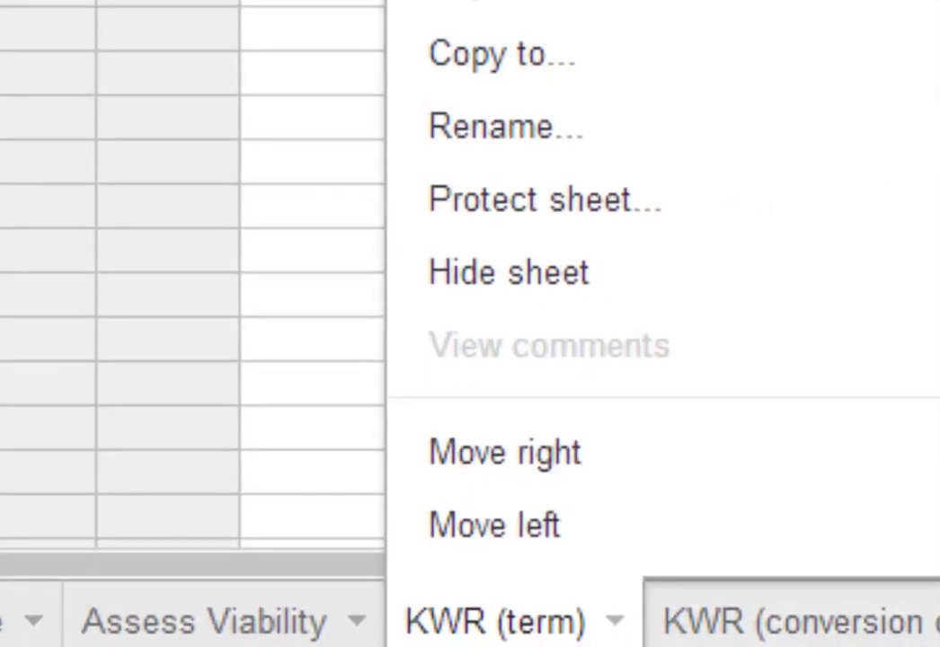
key("Escape")
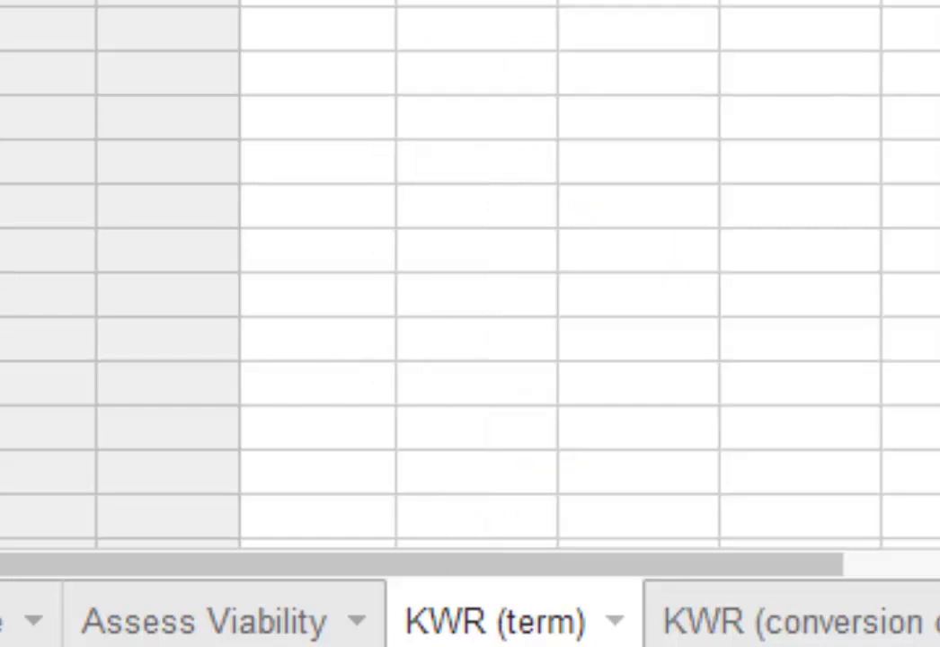